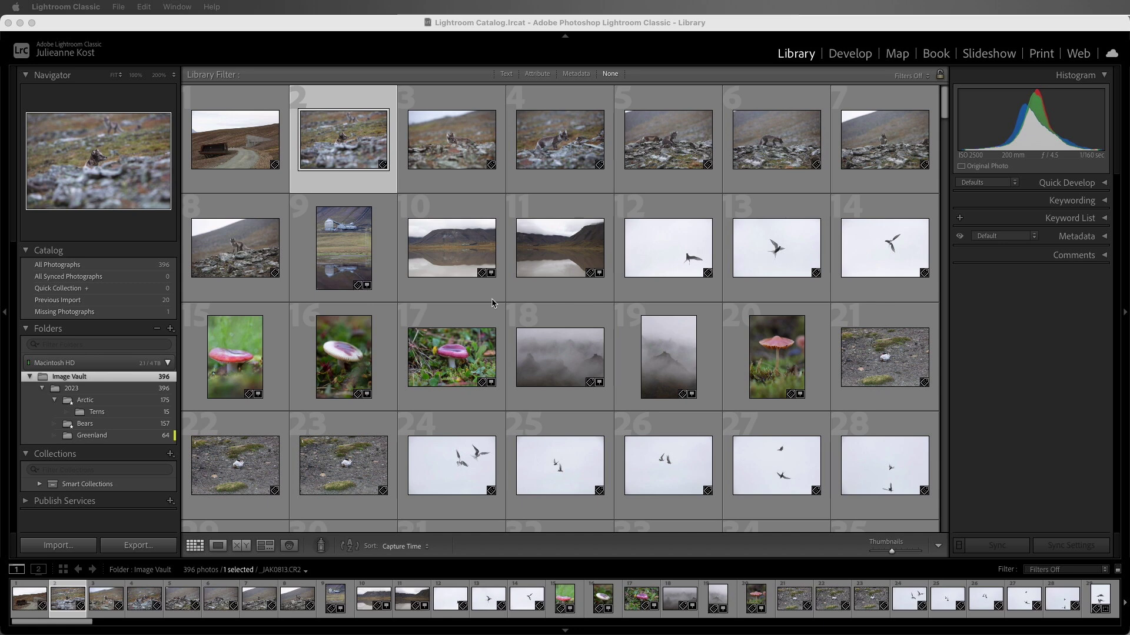
Switch the selected fox photo 2 between Loupe view and Grid view, finishing in Grid view
{"action": "left_click", "coordinate": [221, 546]}
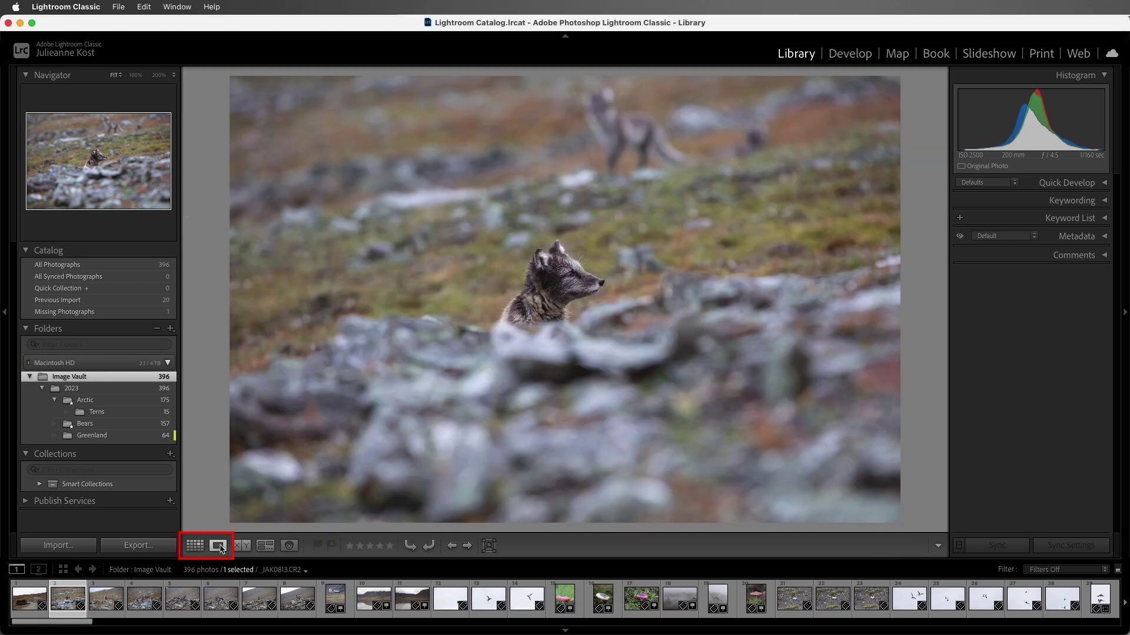
{"action": "left_click", "coordinate": [196, 547]}
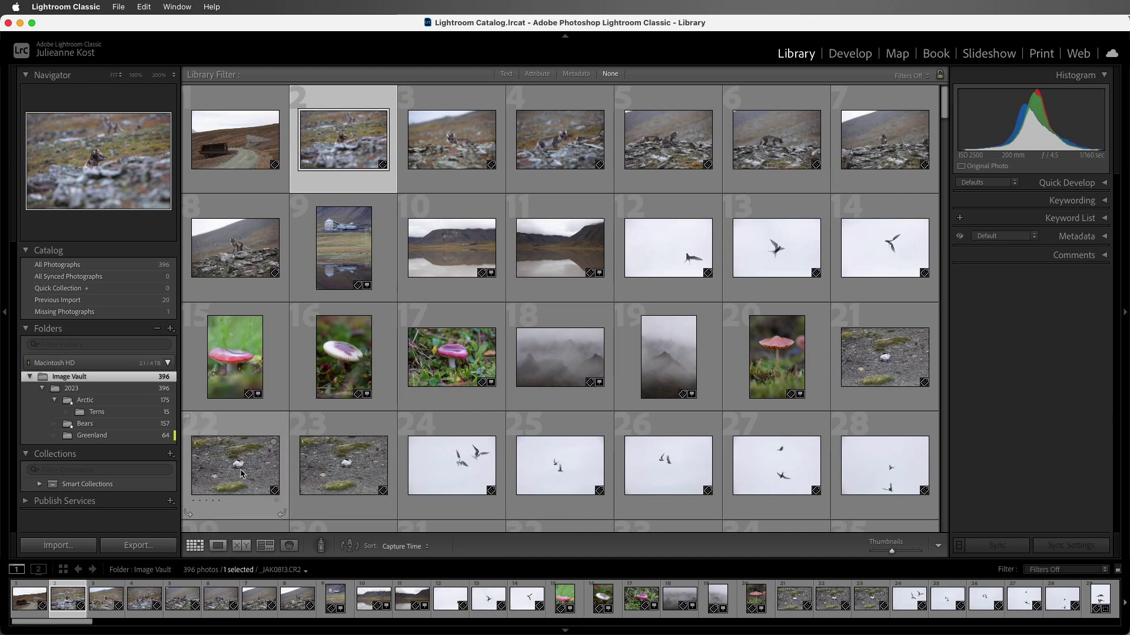
{"action": "key", "text": "e"}
{"action": "key", "text": "g"}
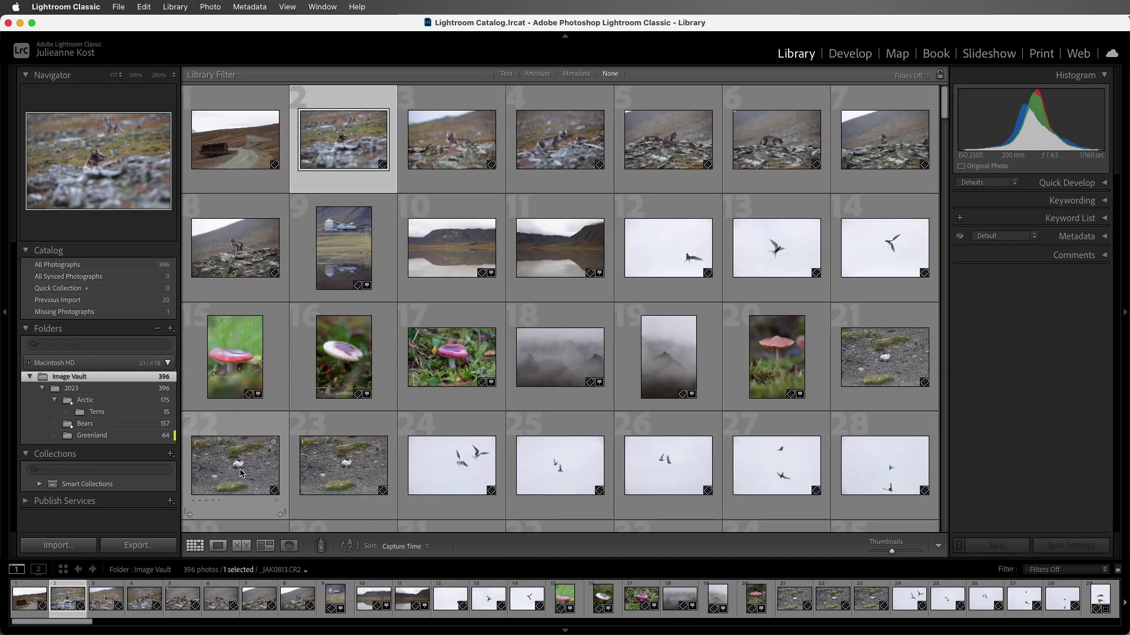
Open fox photo 8 in Loupe view, inspect the fox's head and body at 100%, and return to the fitted view
{"action": "double_click", "coordinate": [238, 250]}
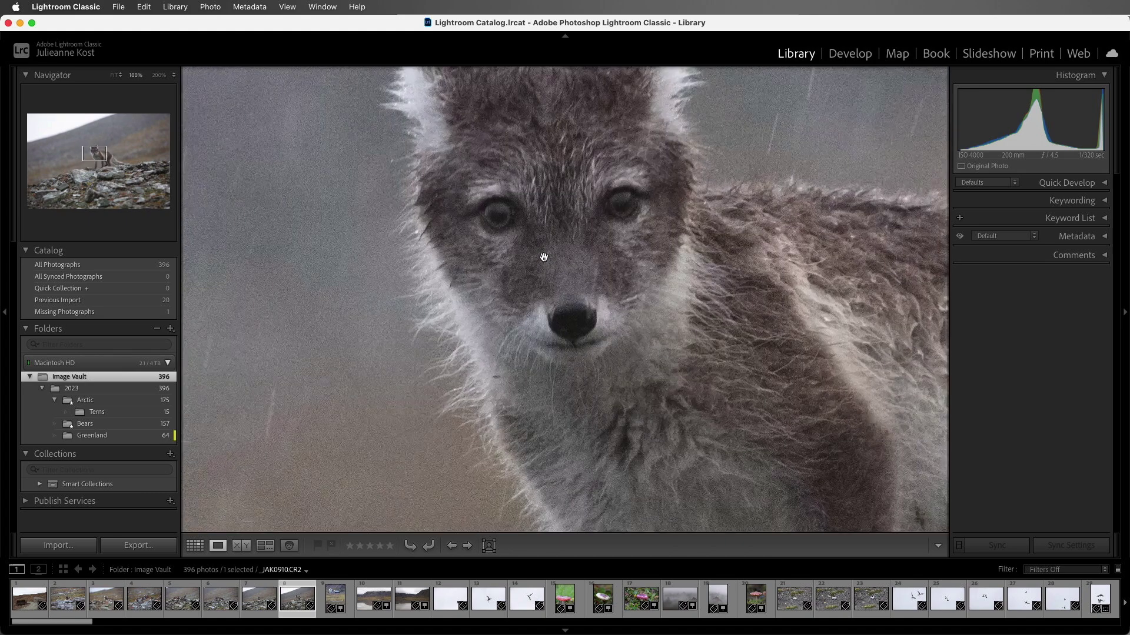
{"action": "left_click", "coordinate": [543, 257]}
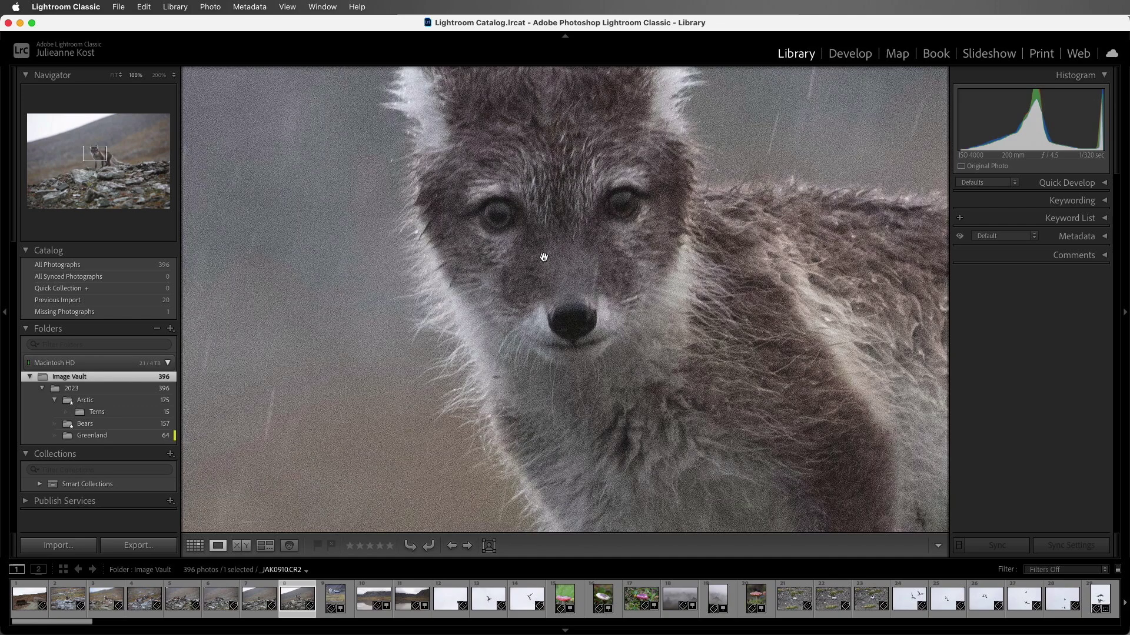
{"action": "left_click_drag", "start_coordinate": [564, 214], "coordinate": [348, 398]}
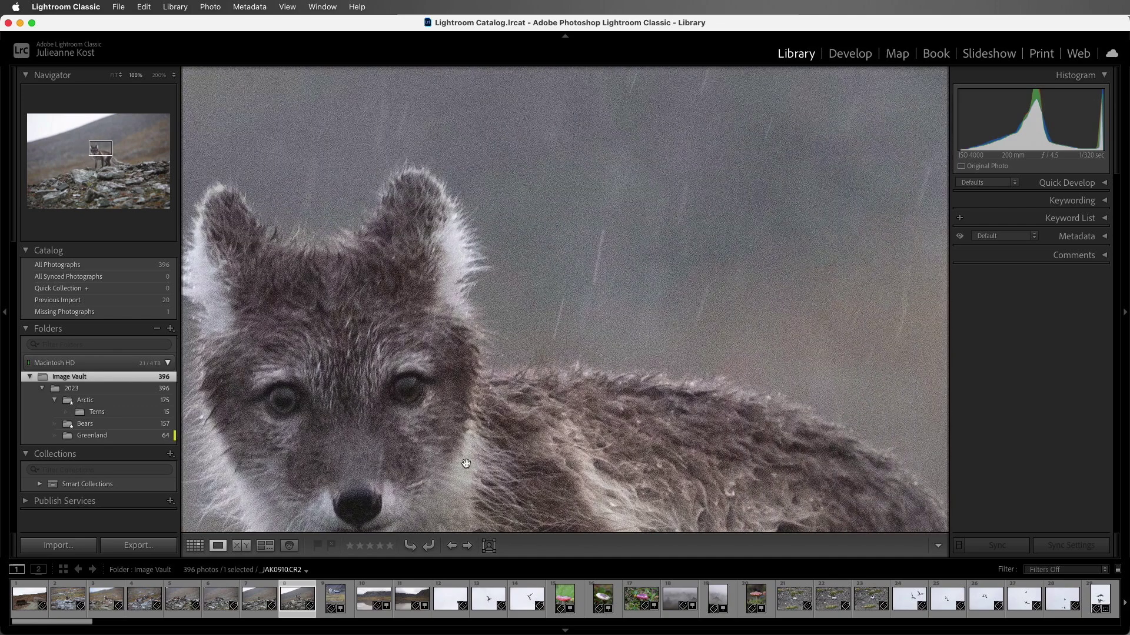
{"action": "left_click_drag", "start_coordinate": [466, 464], "coordinate": [597, 288]}
{"action": "left_click_drag", "start_coordinate": [651, 399], "coordinate": [521, 362]}
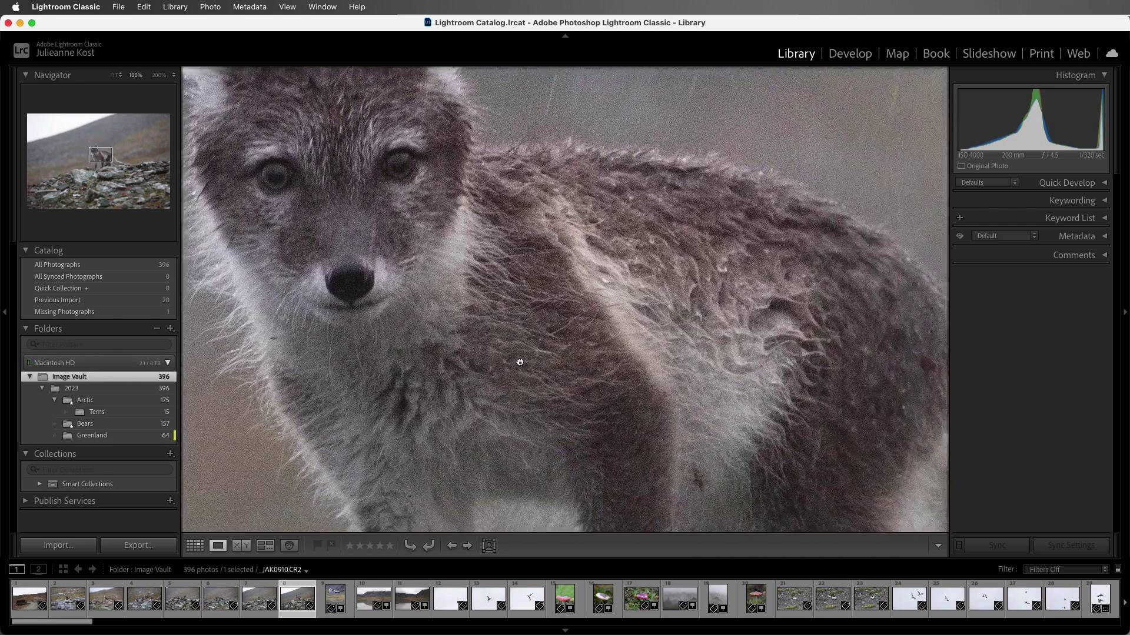
{"action": "left_click", "coordinate": [518, 360]}
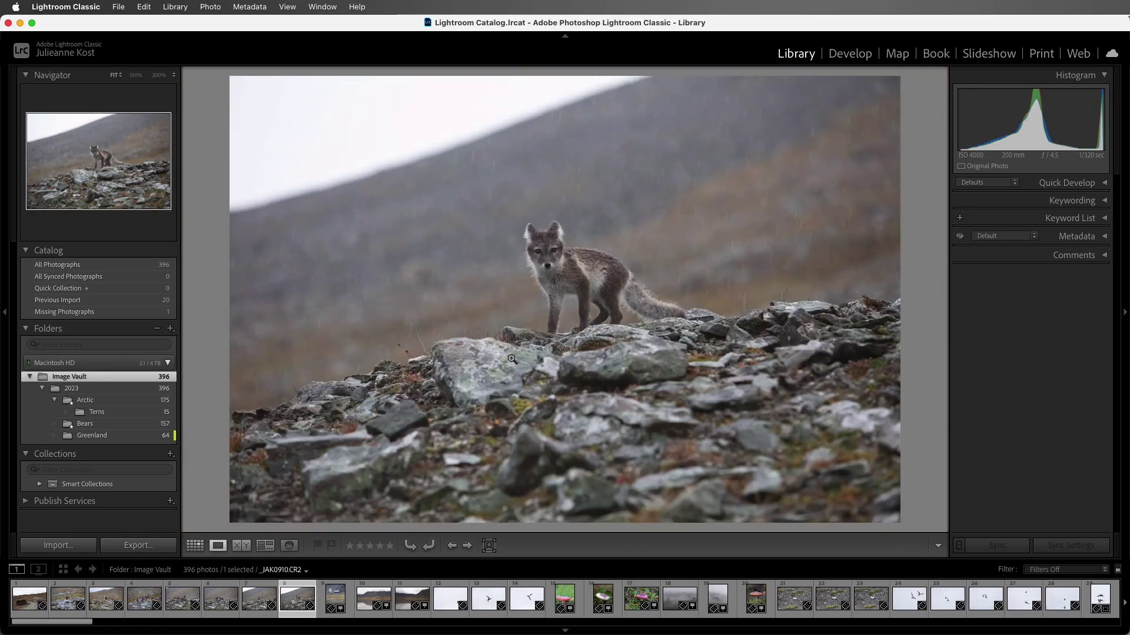
Switch the fox photo to Grid view and back to Loupe view, and check the foreground rock at 100% before fitting it again
{"action": "key", "text": "g"}
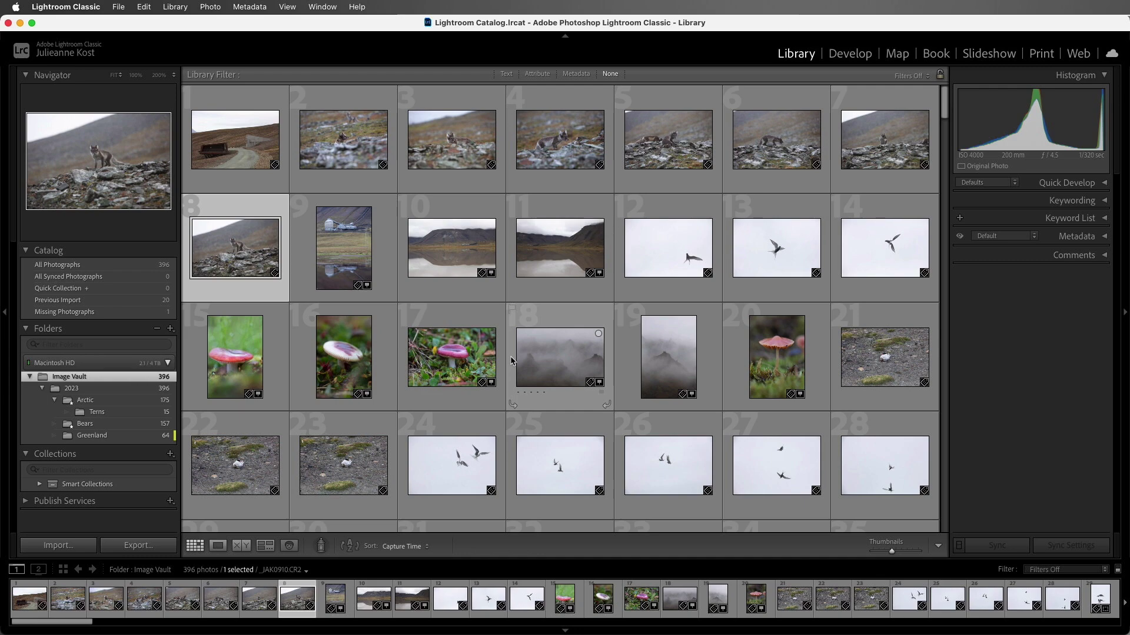
{"action": "key", "text": "e"}
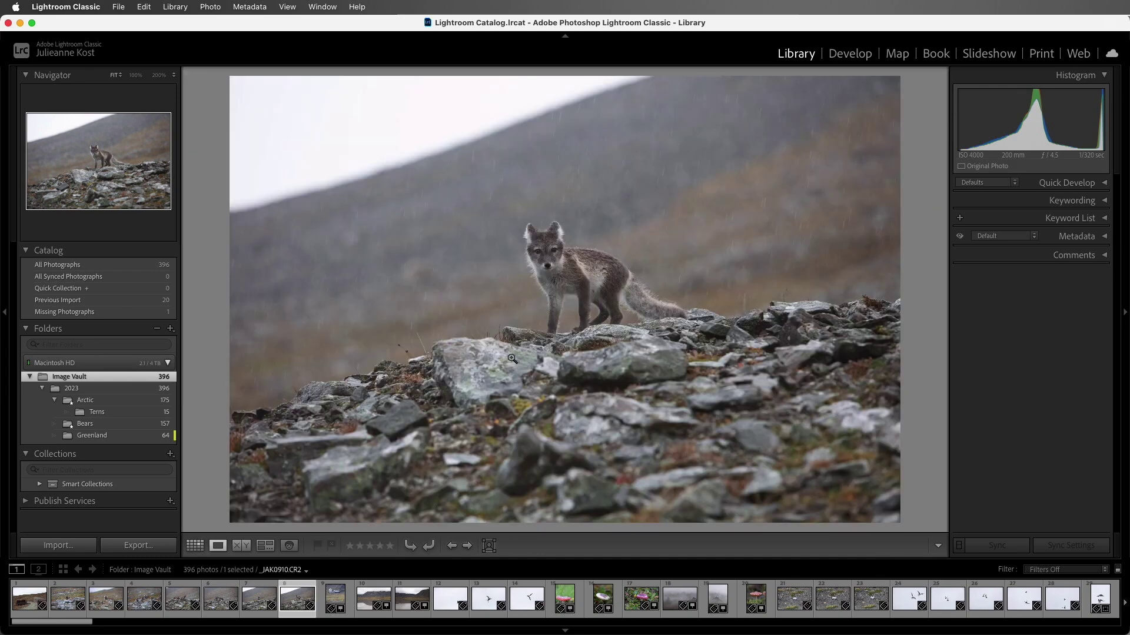
{"action": "left_click", "coordinate": [512, 359]}
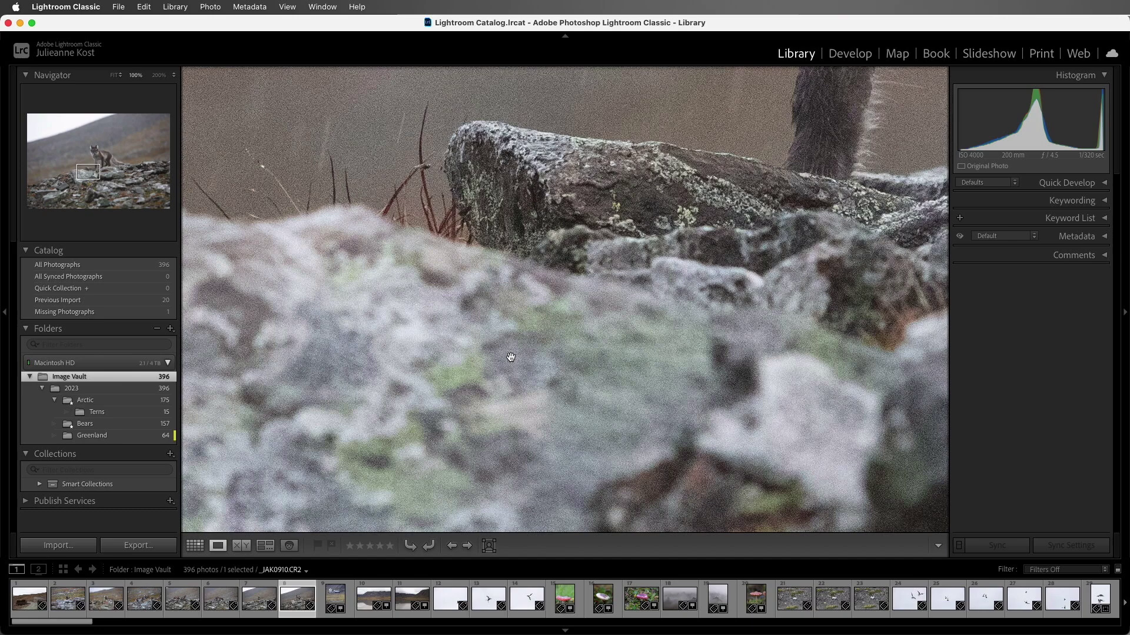
{"action": "left_click", "coordinate": [510, 357]}
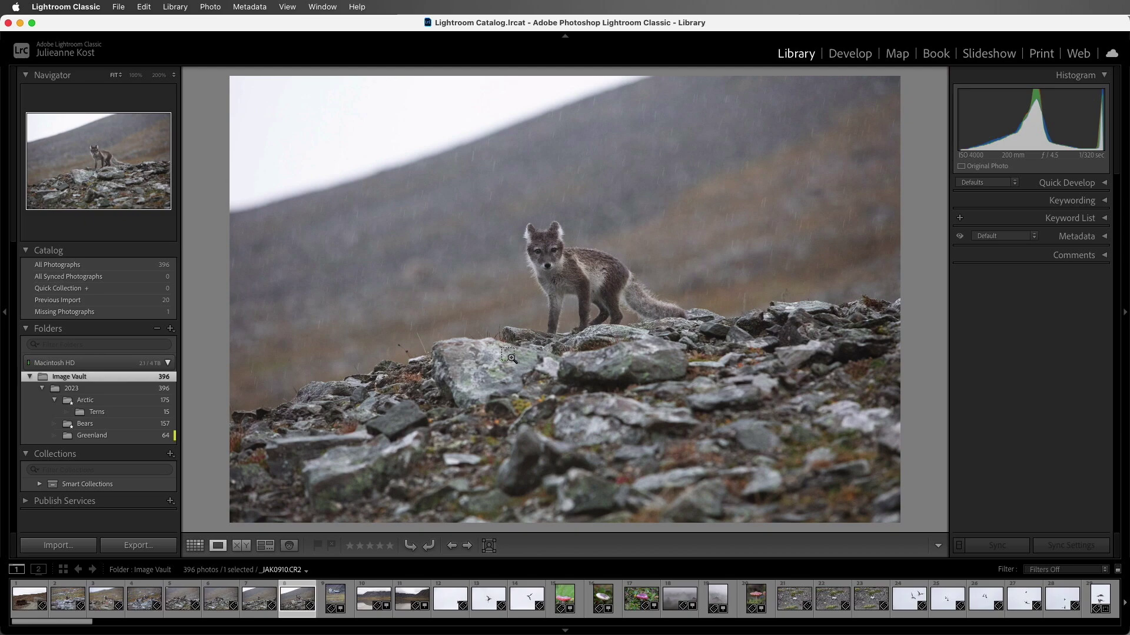
Magnify the fox photo in increments up to 100% and reduce it in increments down to 25%
{"action": "left_click", "coordinate": [511, 358]}
{"action": "key", "text": "super+equal"}
{"action": "key", "text": "super+equal"}
{"action": "key", "text": "super+equal"}
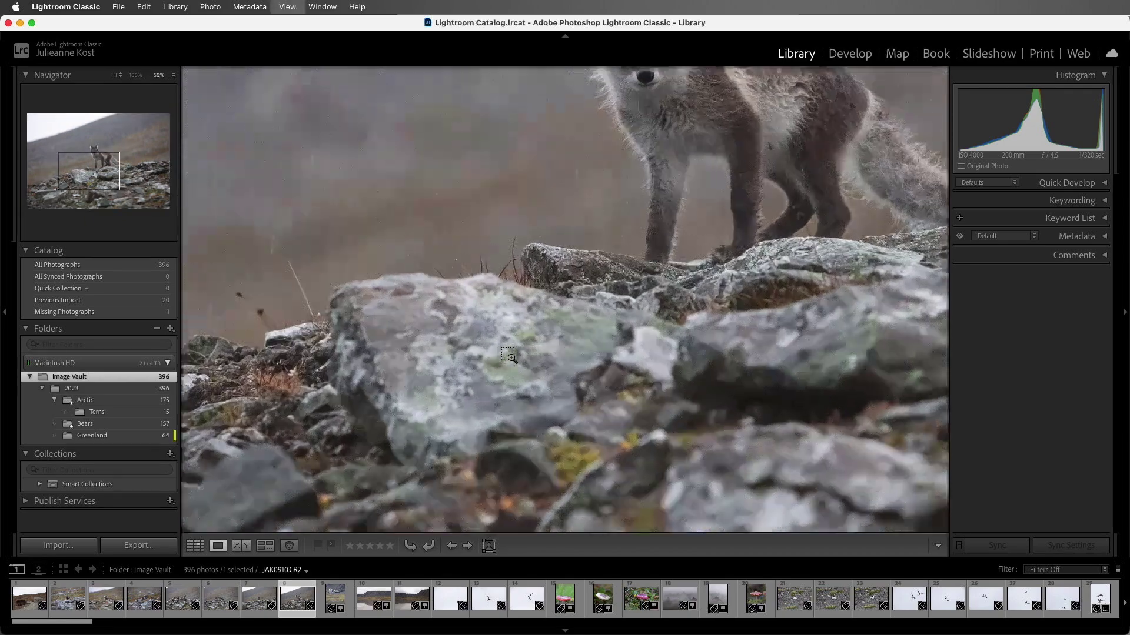
{"action": "key", "text": "super+equal"}
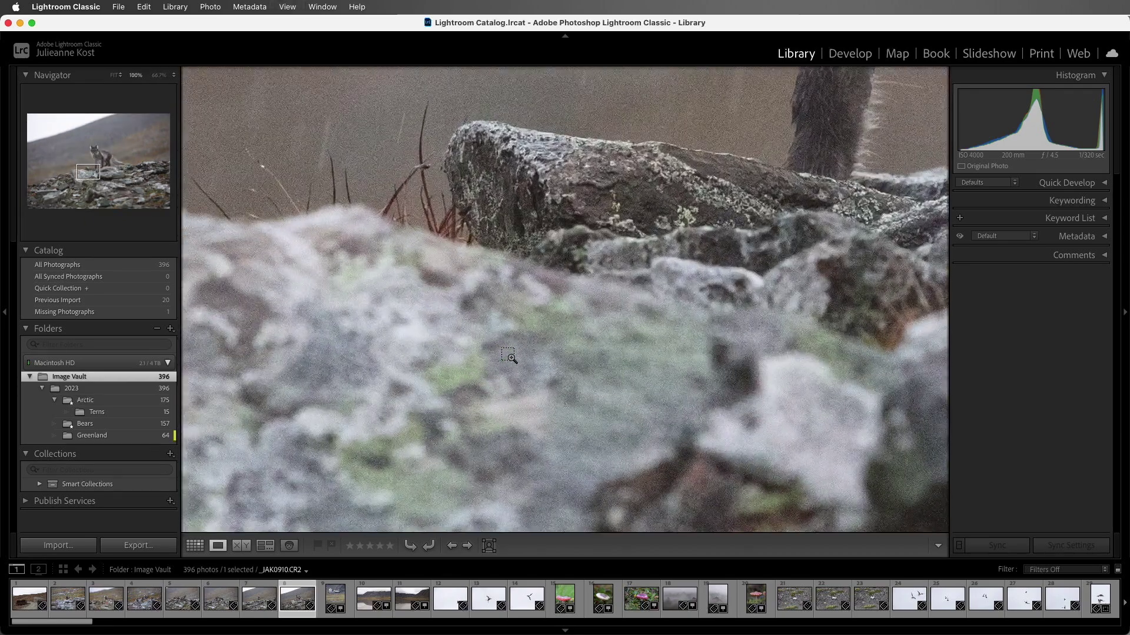
{"action": "key", "text": "super+minus"}
{"action": "key", "text": "super+minus"}
{"action": "key", "text": "super+minus"}
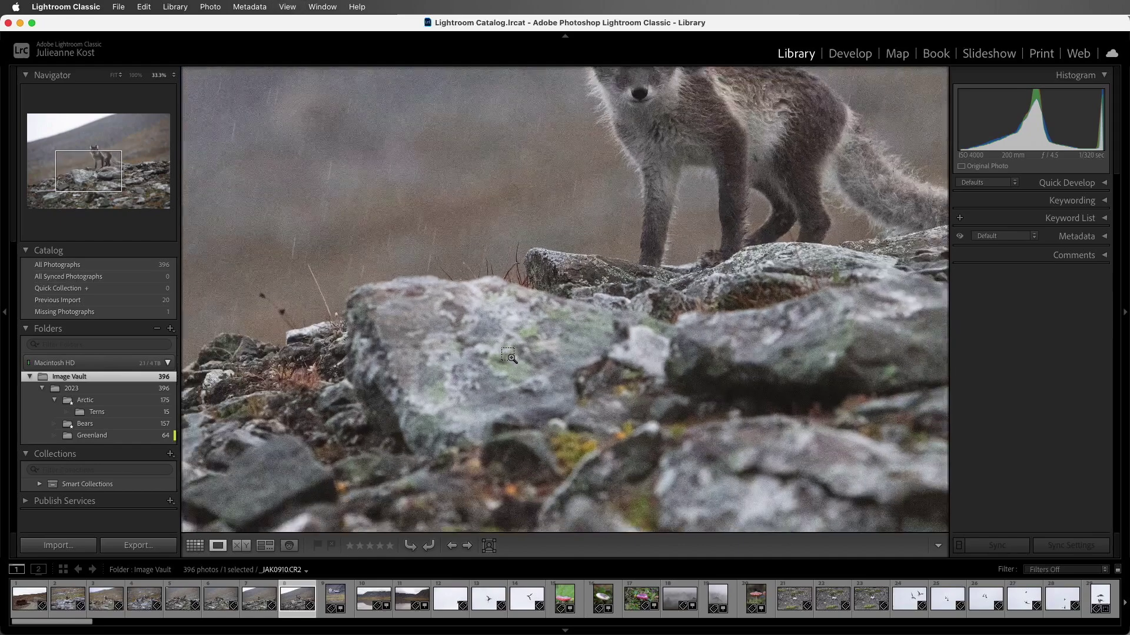
{"action": "key", "text": "super+minus"}
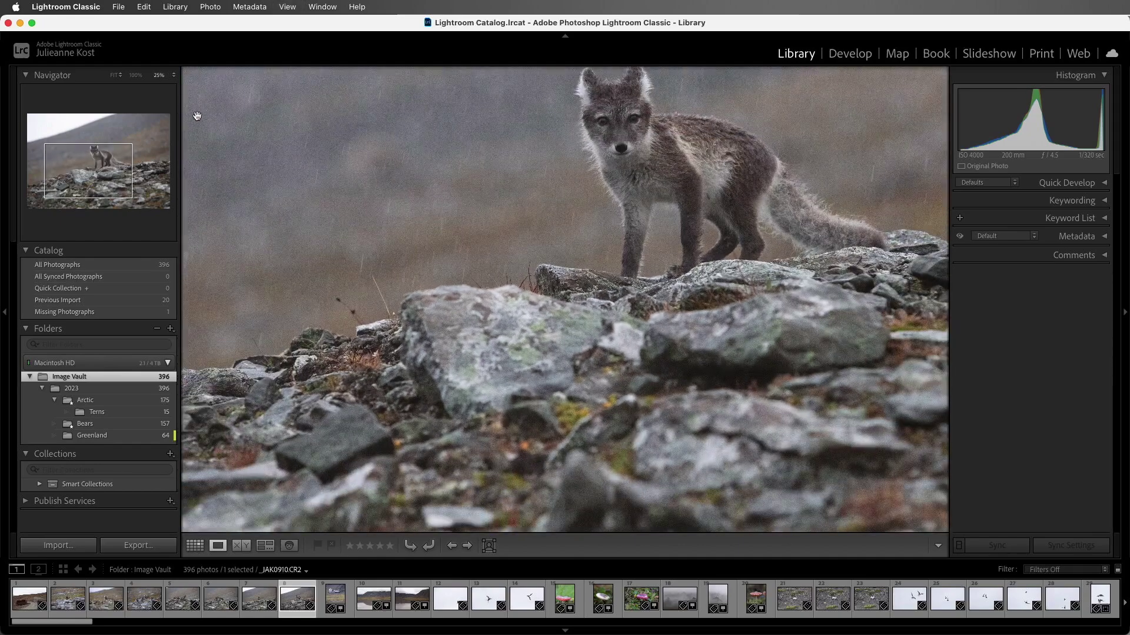
View the fox photo at the 200% and 100% magnification presets, and return to the fitted view
{"action": "left_click", "coordinate": [175, 75]}
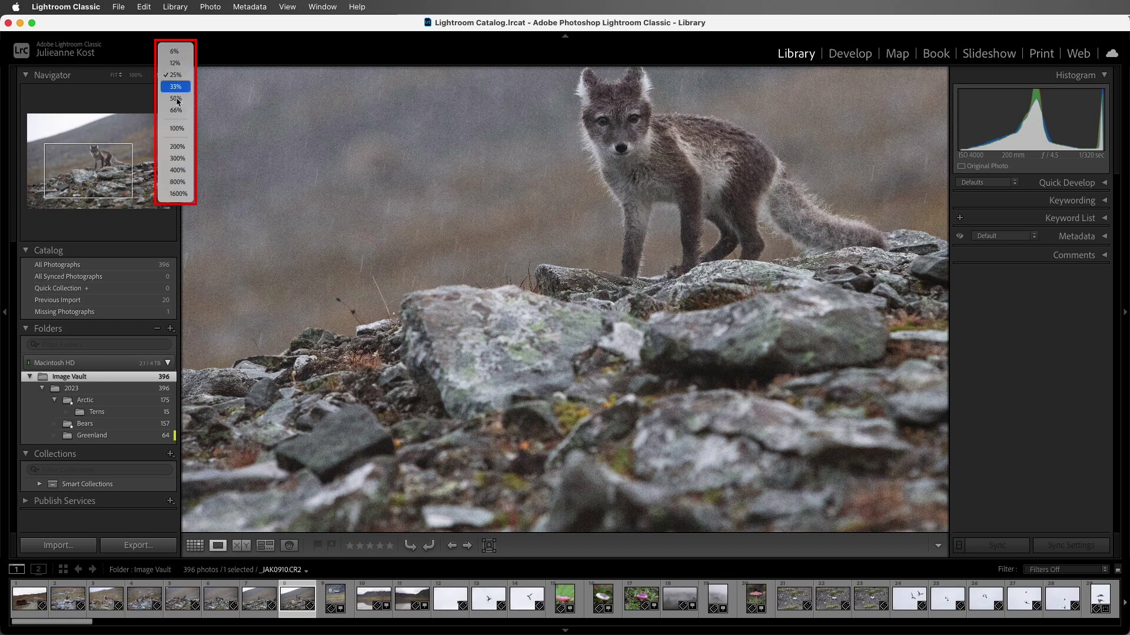
{"action": "left_click", "coordinate": [177, 147]}
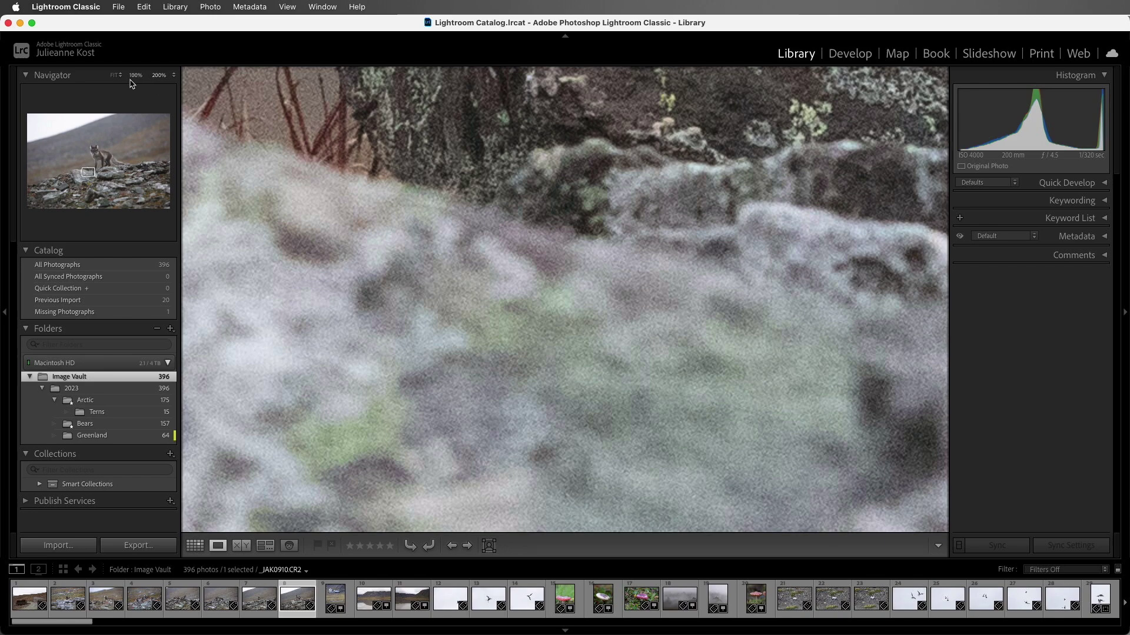
{"action": "left_click", "coordinate": [137, 76]}
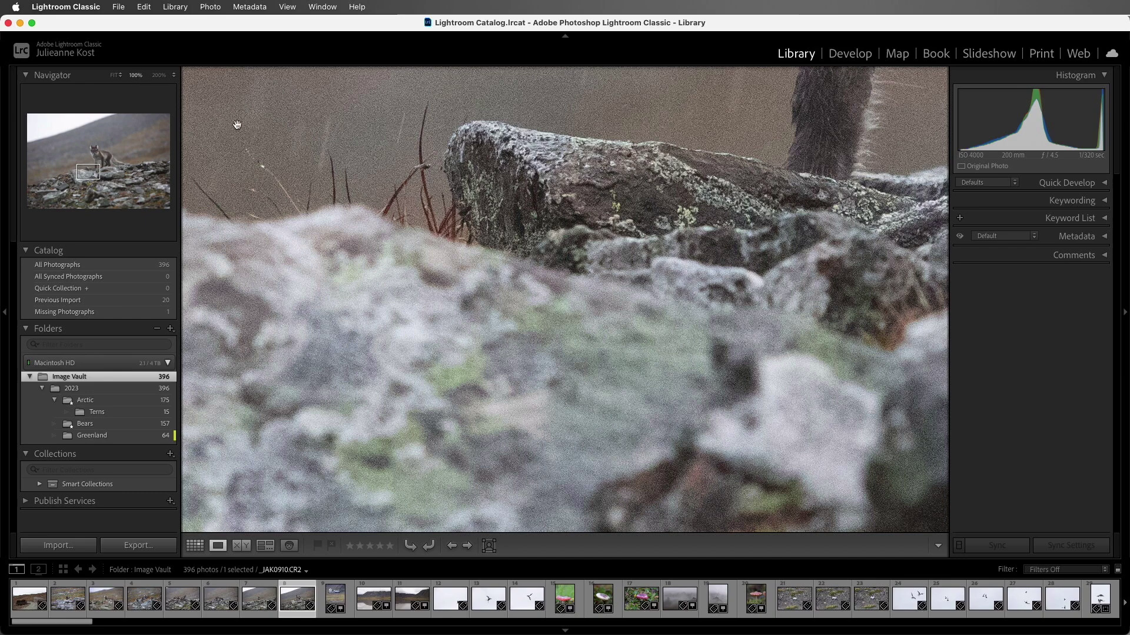
{"action": "left_click", "coordinate": [287, 146]}
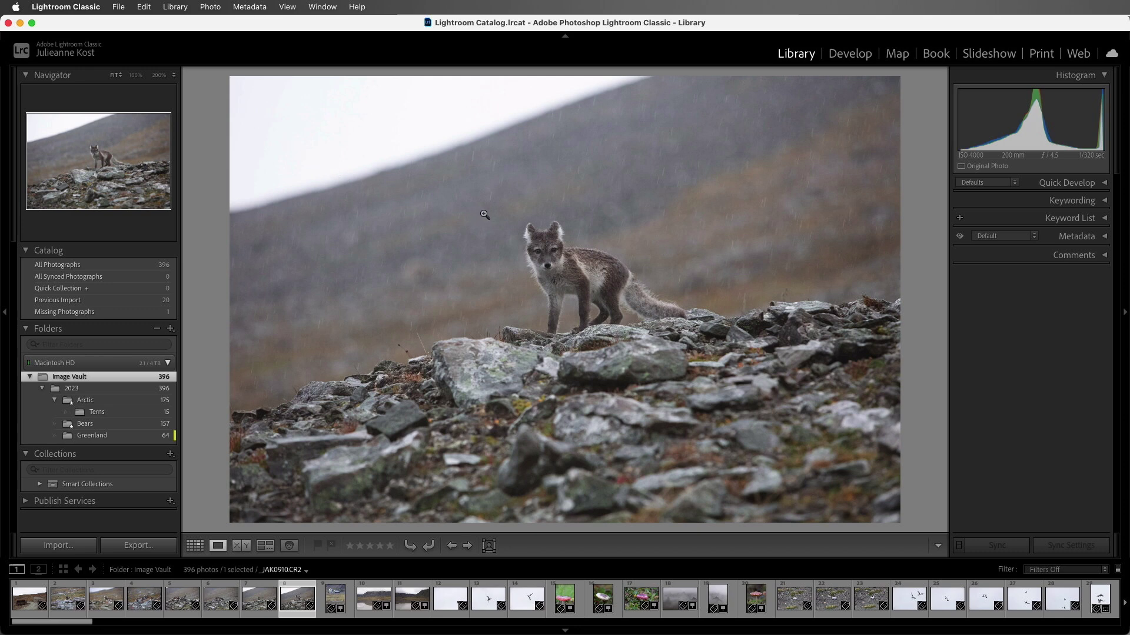
Magnify a framed area around the fox, shift the view onto its body, and toggle between that magnification and the fitted view
{"action": "left_click_drag", "start_coordinate": [503, 213], "coordinate": [596, 292]}
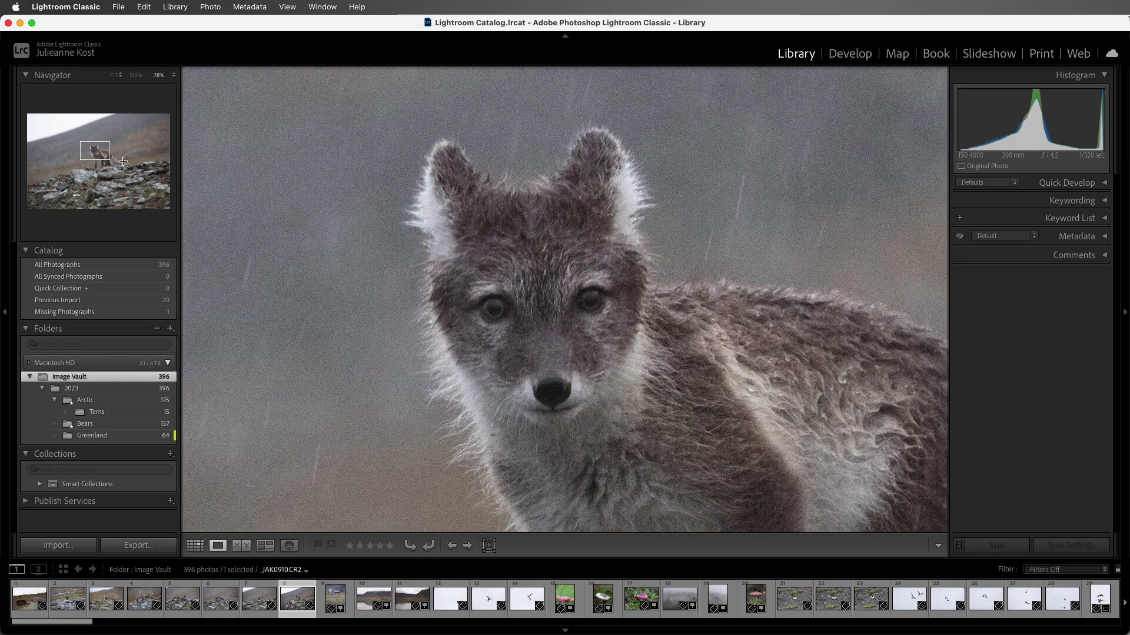
{"action": "mouse_move", "coordinate": [95, 151]}
{"action": "left_mouse_down"}
{"action": "mouse_move", "coordinate": [101, 166]}
{"action": "mouse_move", "coordinate": [105, 150]}
{"action": "mouse_move", "coordinate": [100, 157]}
{"action": "left_mouse_up"}
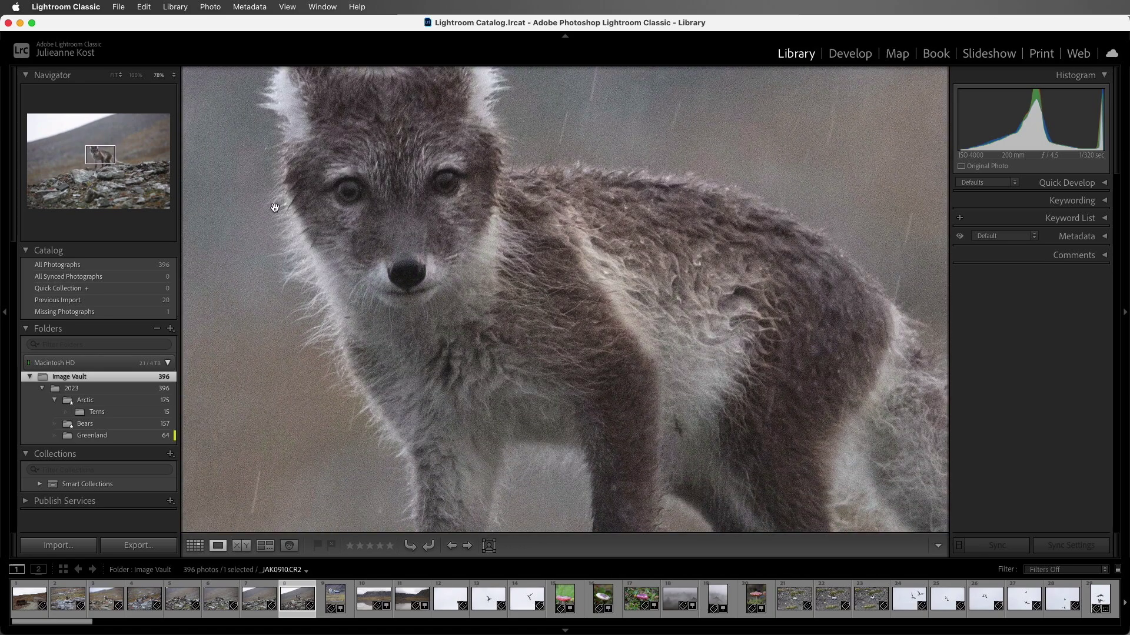
{"action": "left_click", "coordinate": [351, 230]}
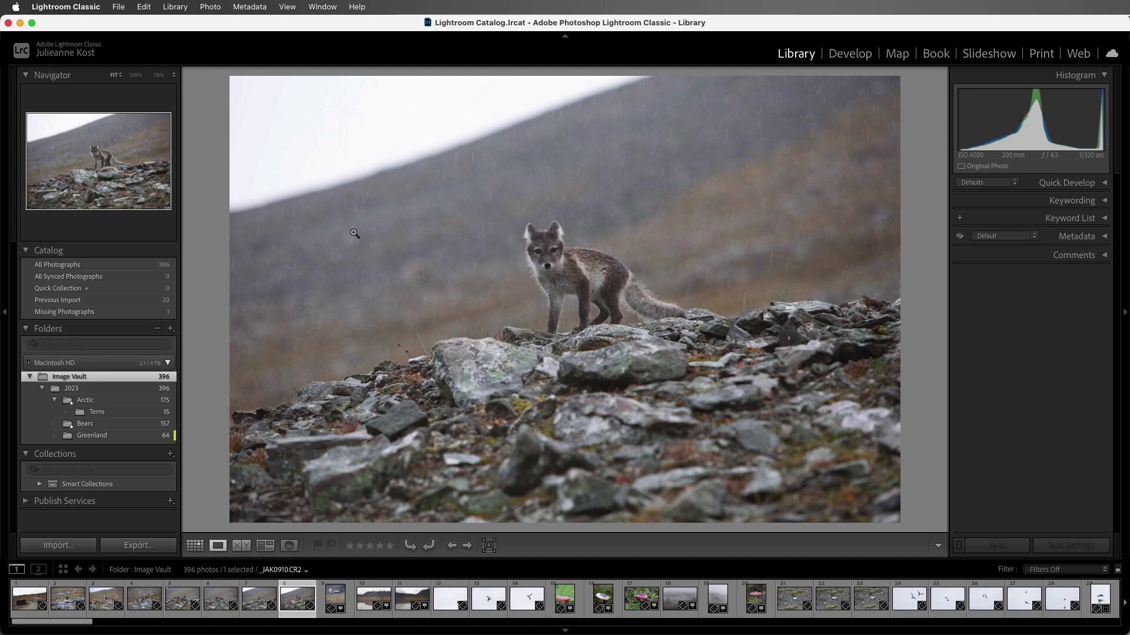
{"action": "left_click", "coordinate": [541, 268]}
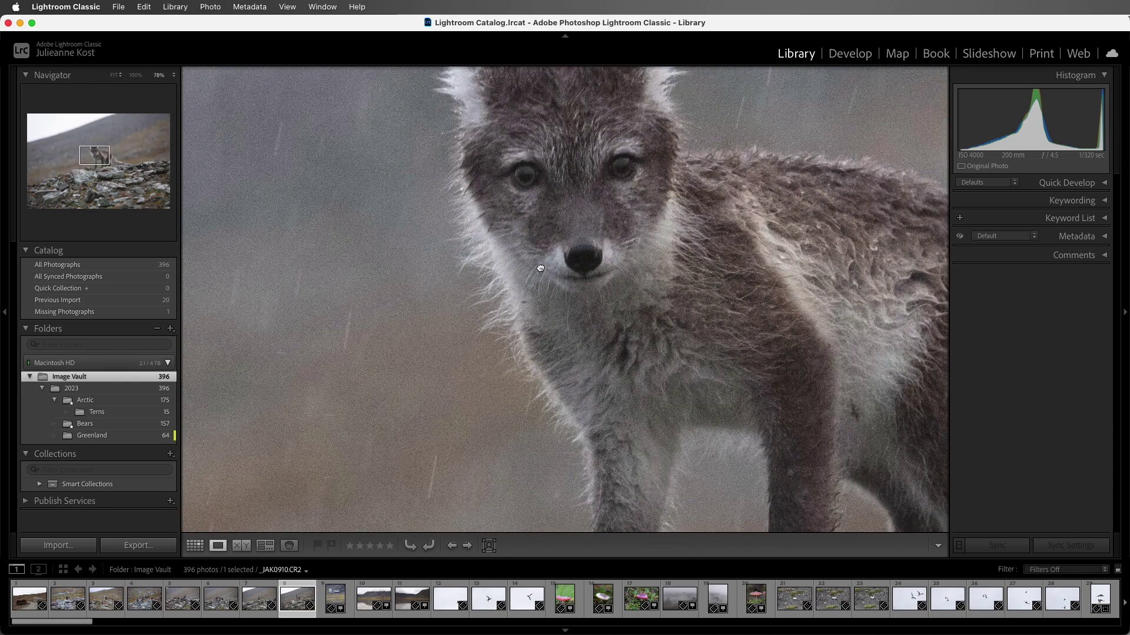
{"action": "left_click", "coordinate": [541, 269]}
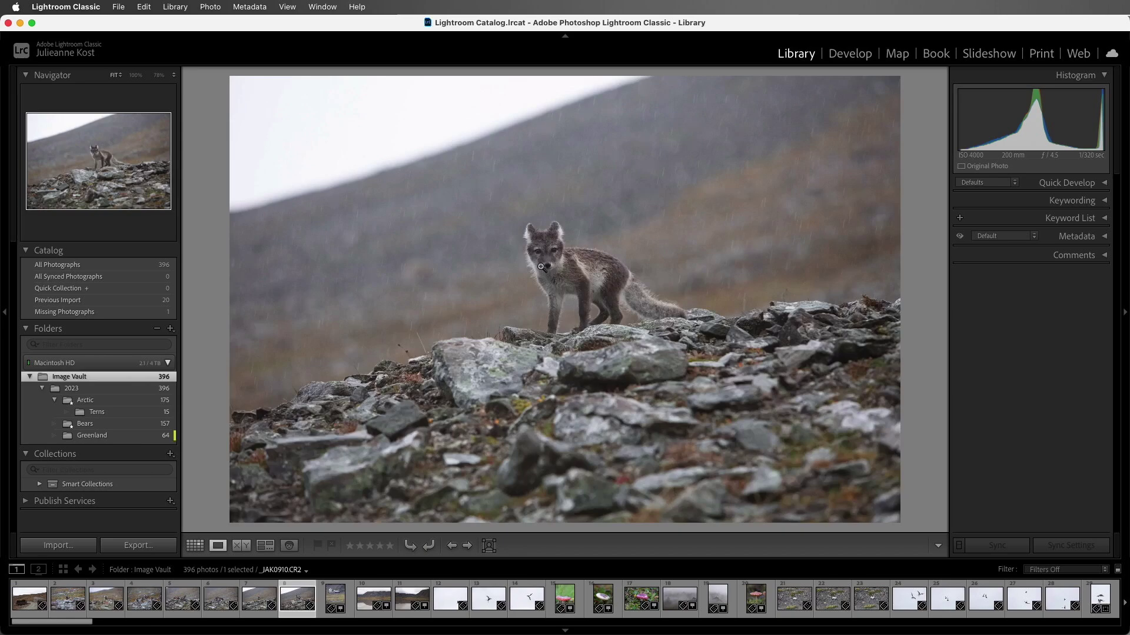
Return to Grid view and move the selection through the neighbouring photos and rows, ending on the pink mushroom photo 17
{"action": "key", "text": "g"}
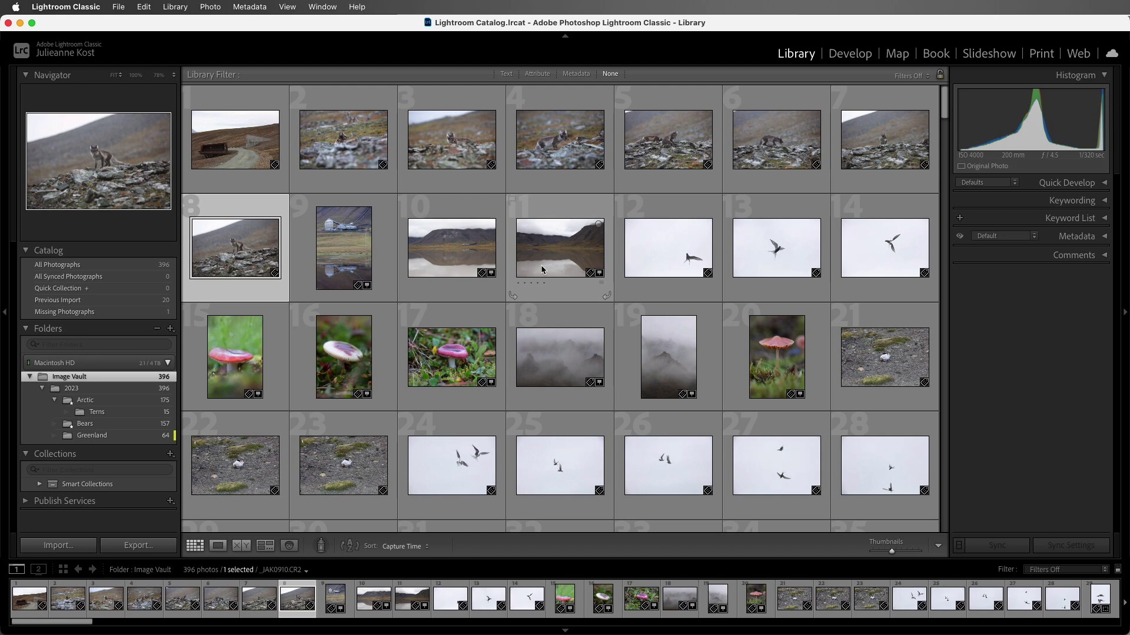
{"action": "key", "text": "Right"}
{"action": "key", "text": "Right"}
{"action": "key", "text": "Right"}
{"action": "key", "text": "Right"}
{"action": "key", "text": "Right"}
{"action": "key", "text": "Left"}
{"action": "key", "text": "Left"}
{"action": "key", "text": "Left"}
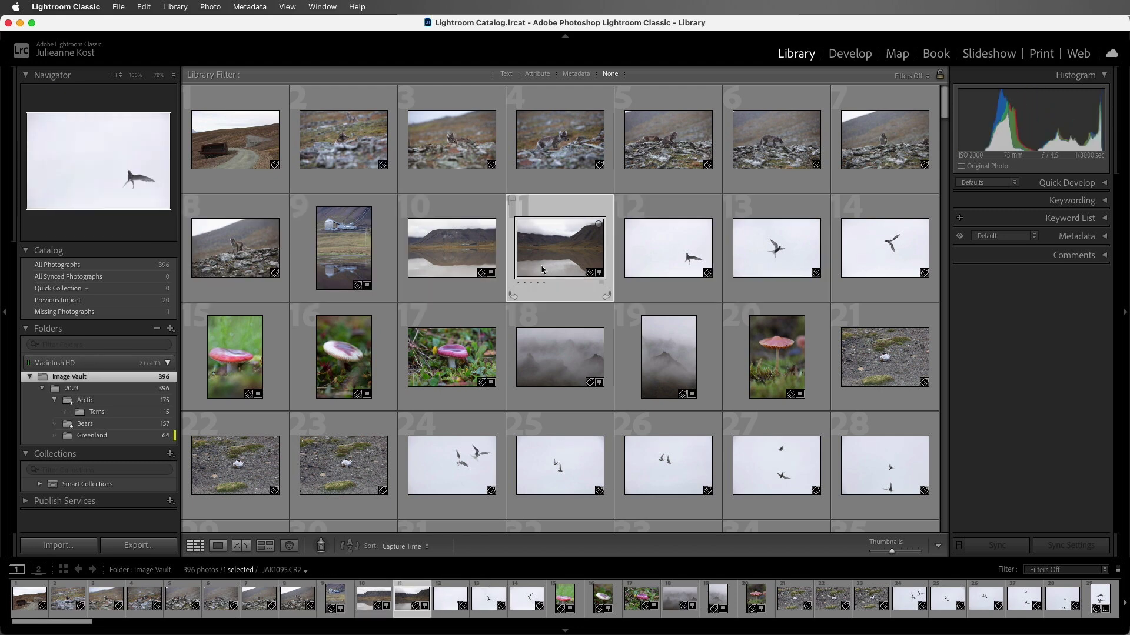
{"action": "key", "text": "Up"}
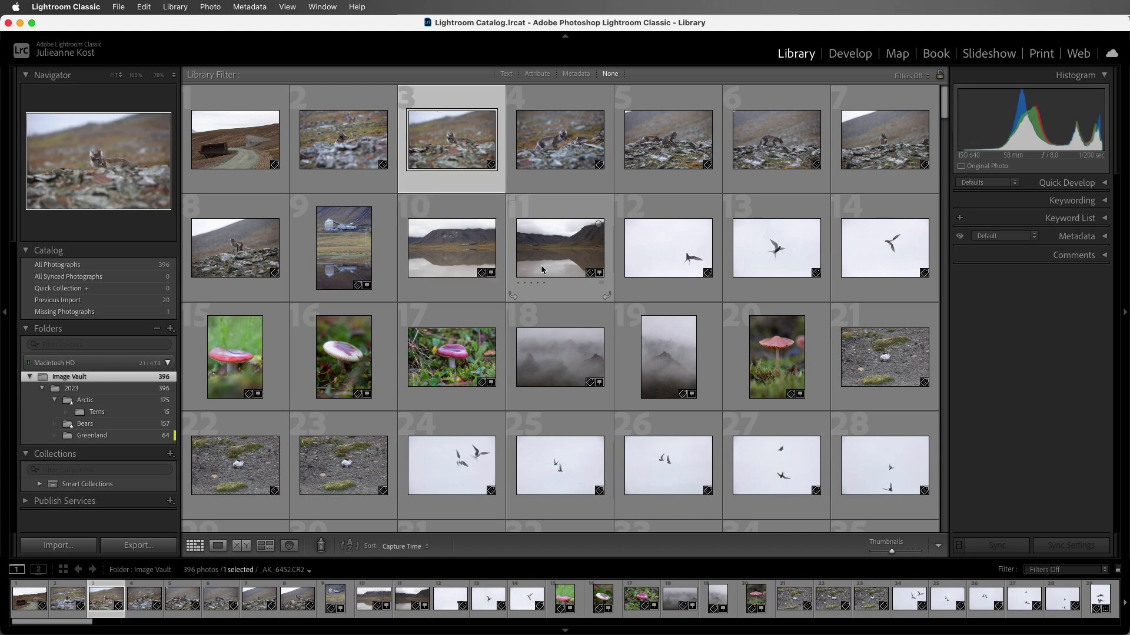
{"action": "key", "text": "Down"}
{"action": "key", "text": "Down"}
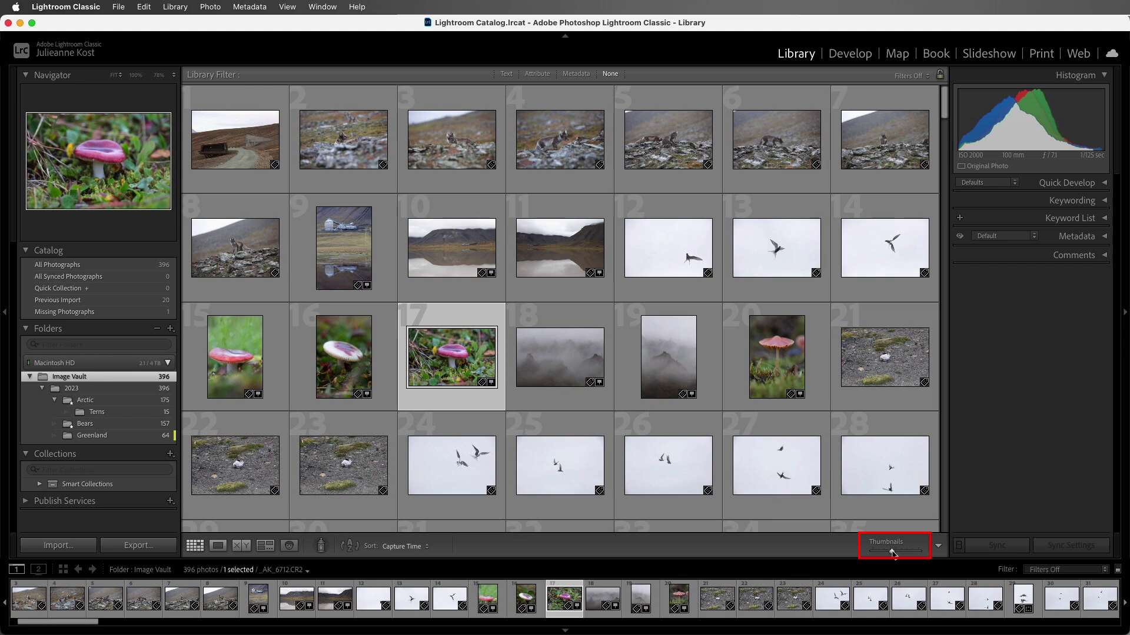
Enlarge the grid thumbnails until five photos fit in each row
{"action": "mouse_move", "coordinate": [893, 553]}
{"action": "left_mouse_down"}
{"action": "mouse_move", "coordinate": [903, 554]}
{"action": "mouse_move", "coordinate": [894, 555]}
{"action": "left_mouse_up"}
{"action": "key", "text": "equal"}
{"action": "key", "text": "equal"}
{"action": "key", "text": "equal"}
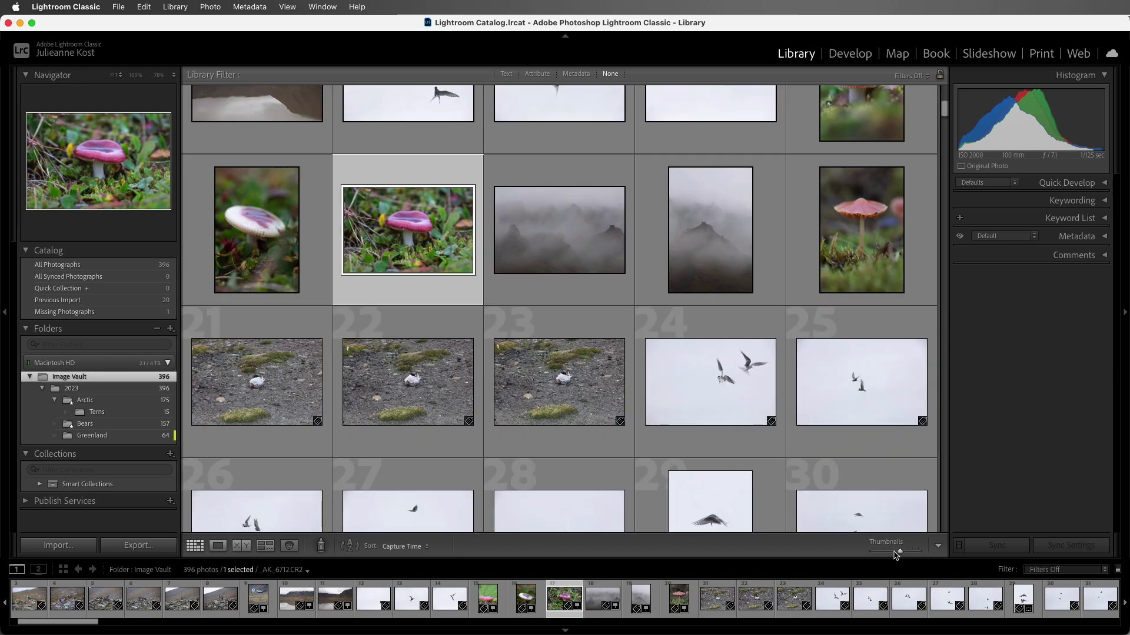
Select the consecutive mushroom photos 15 to 17 and add the separate mushroom photo 20 to the selection
{"action": "scroll", "coordinate": [891, 507], "scroll_direction": "up", "scroll_amount": 4}
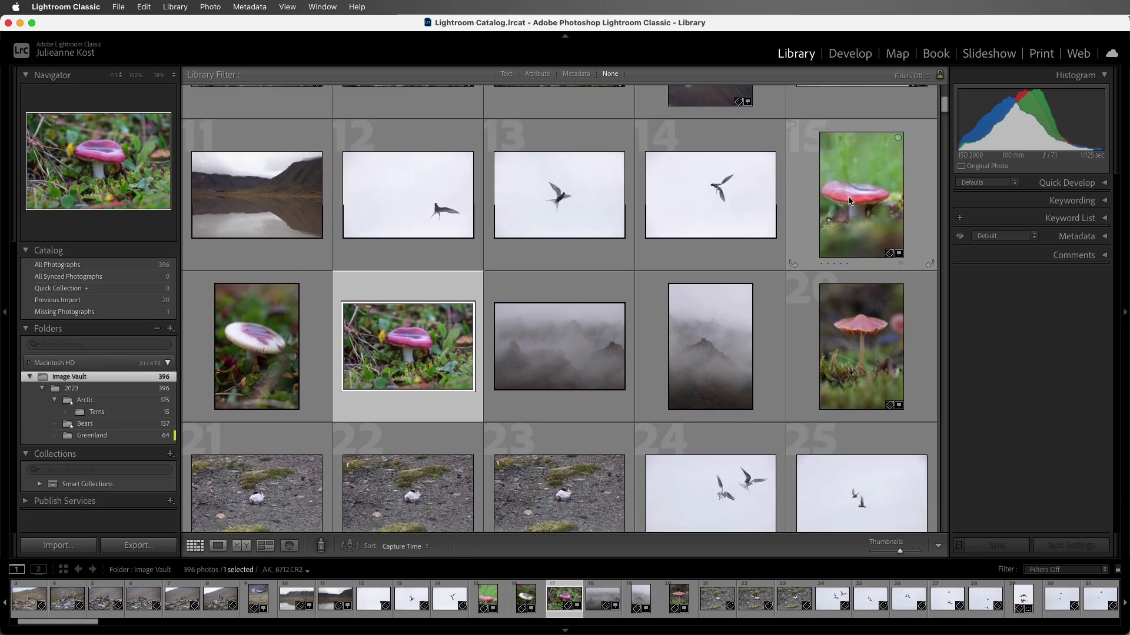
{"action": "left_click", "coordinate": [848, 207]}
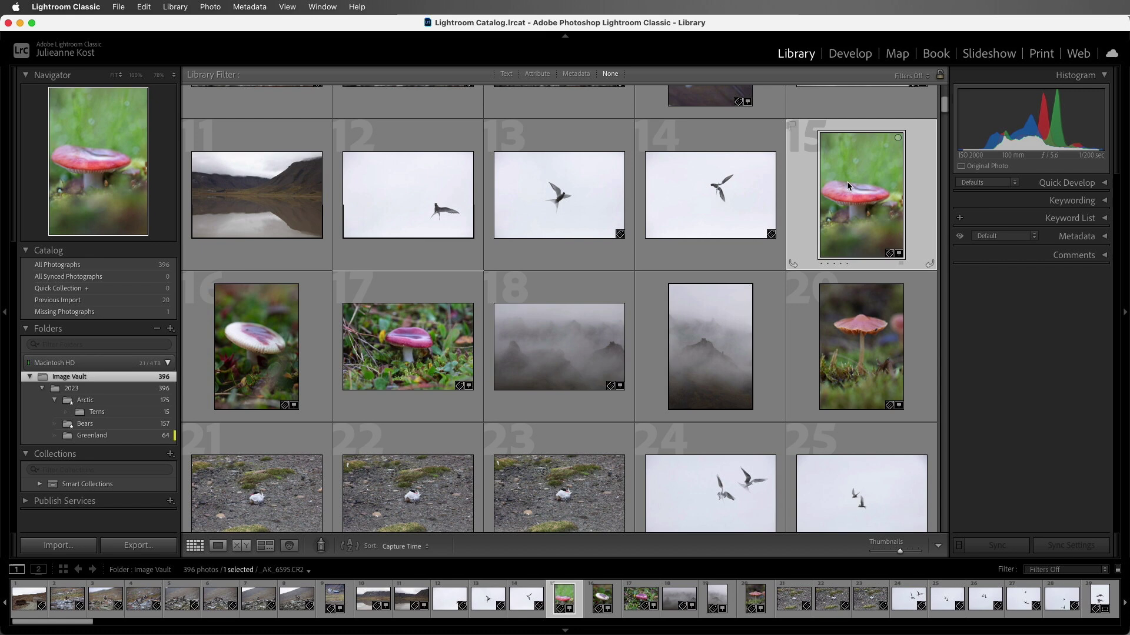
{"action": "left_click", "coordinate": [403, 348], "text": "shift"}
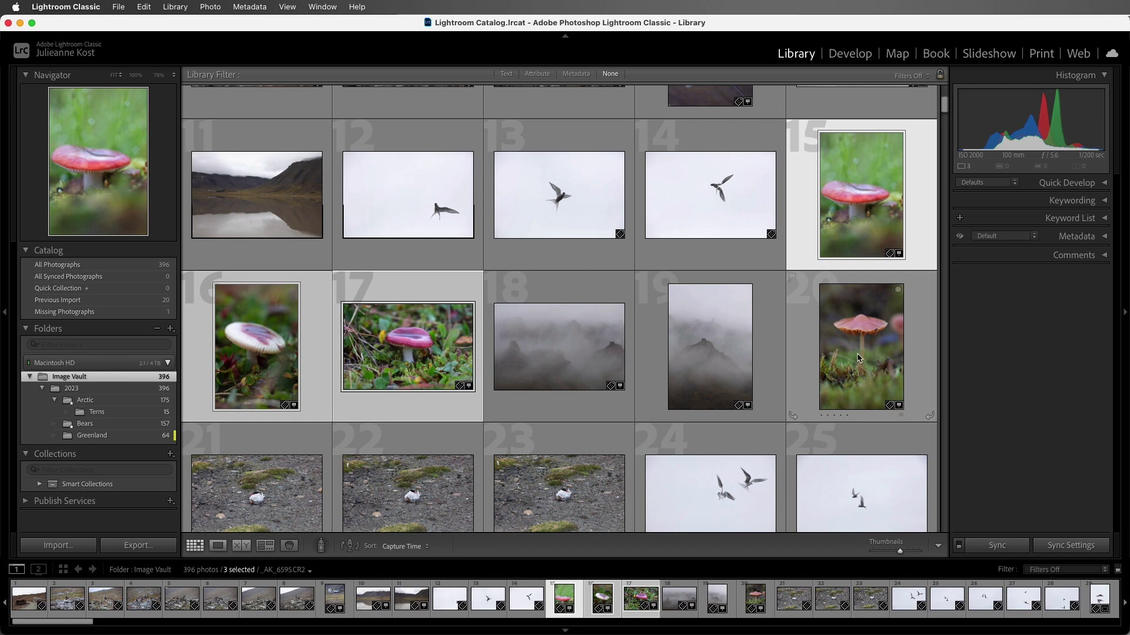
{"action": "left_click", "coordinate": [859, 357], "text": "super"}
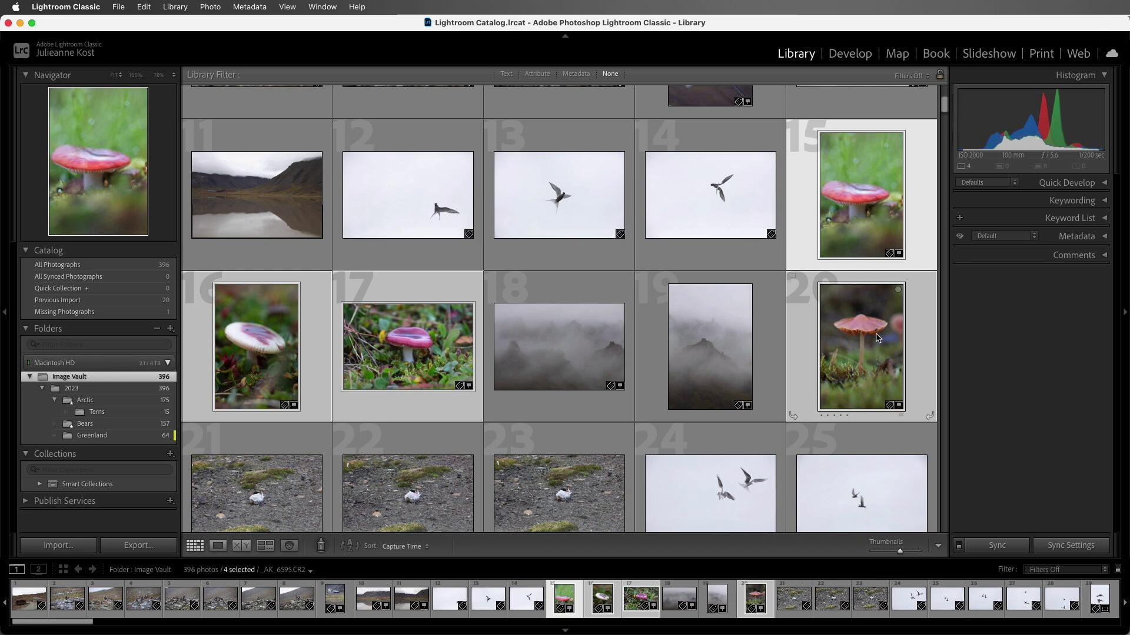
{"action": "left_click", "coordinate": [151, 7]}
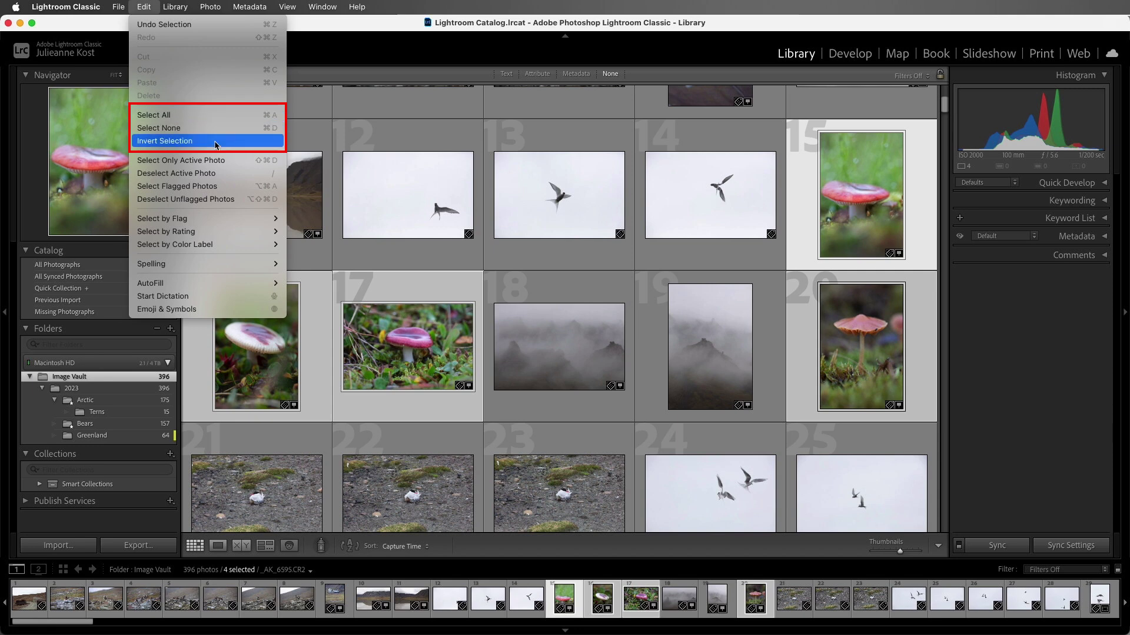
{"action": "left_click", "coordinate": [378, 154]}
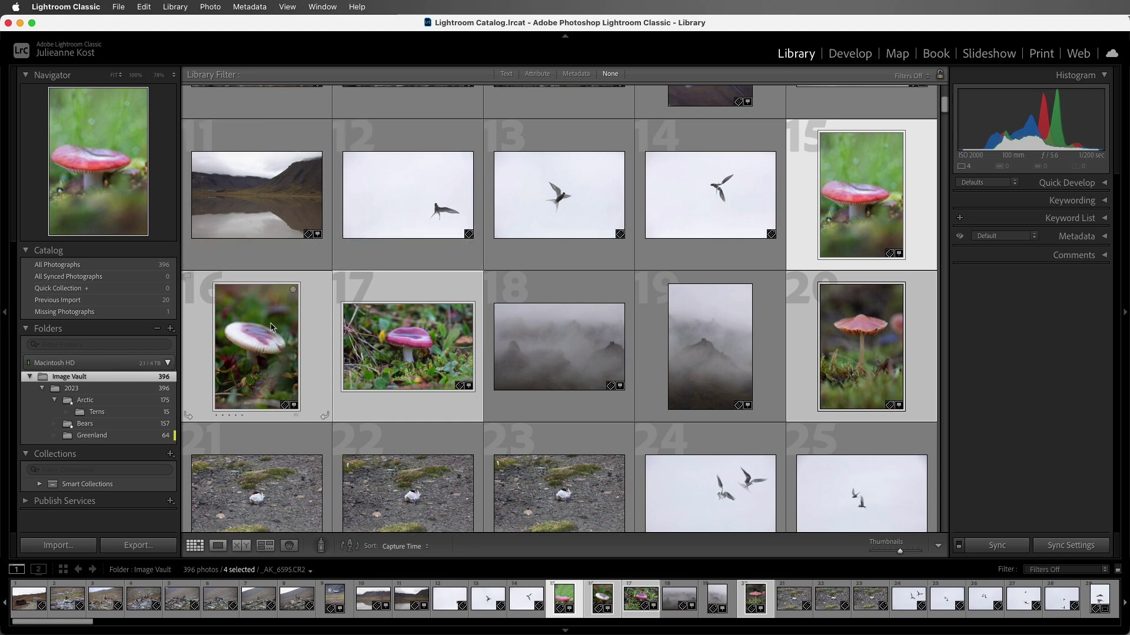
Make mushroom photo 16 the active photo and add mushroom photos 17, 20 and 15 to the selection
{"action": "left_click", "coordinate": [312, 331]}
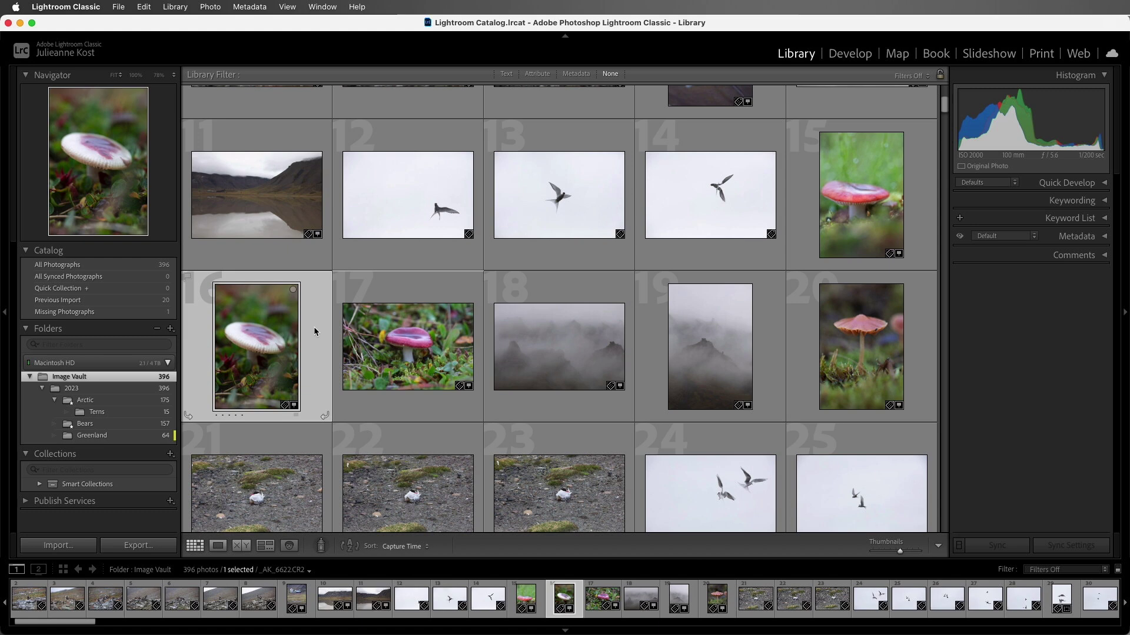
{"action": "left_click", "coordinate": [400, 344], "text": "super"}
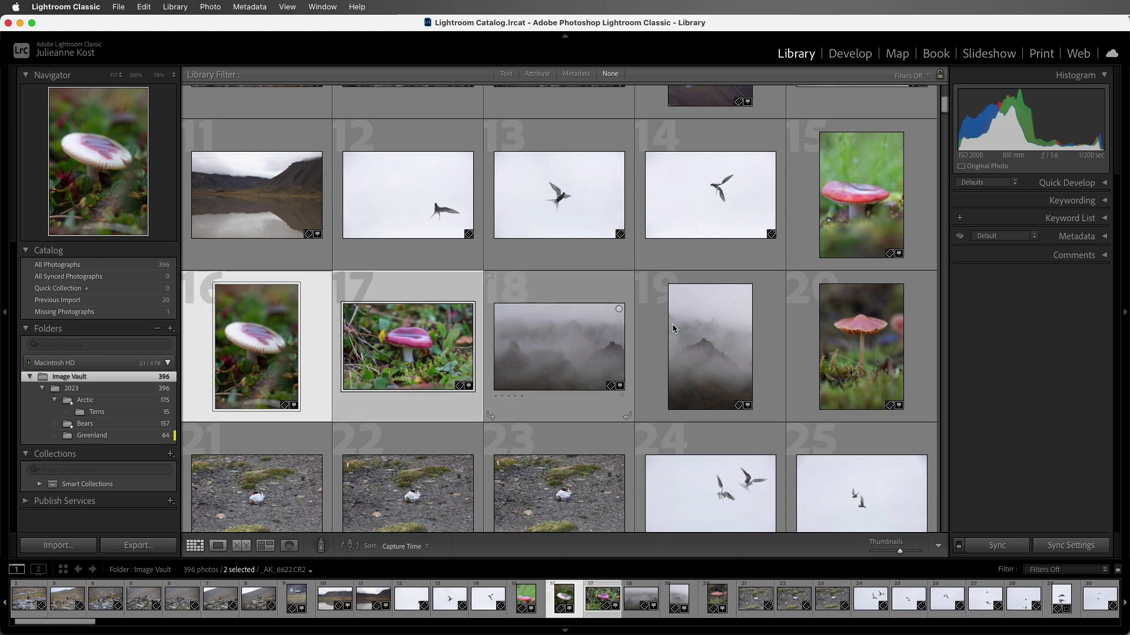
{"action": "left_click", "coordinate": [853, 341], "text": "super"}
{"action": "left_click", "coordinate": [835, 212], "text": "super"}
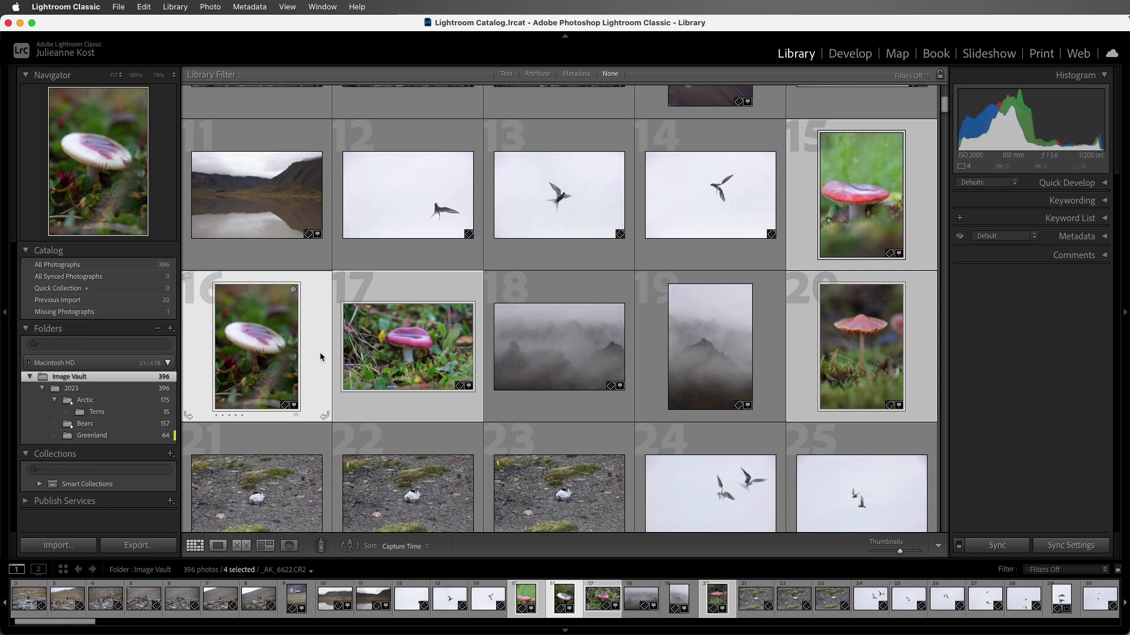
Show photo 16 in Loupe view, add the Color Label controls to its toolbar, and label the photo yellow
{"action": "key", "text": "e"}
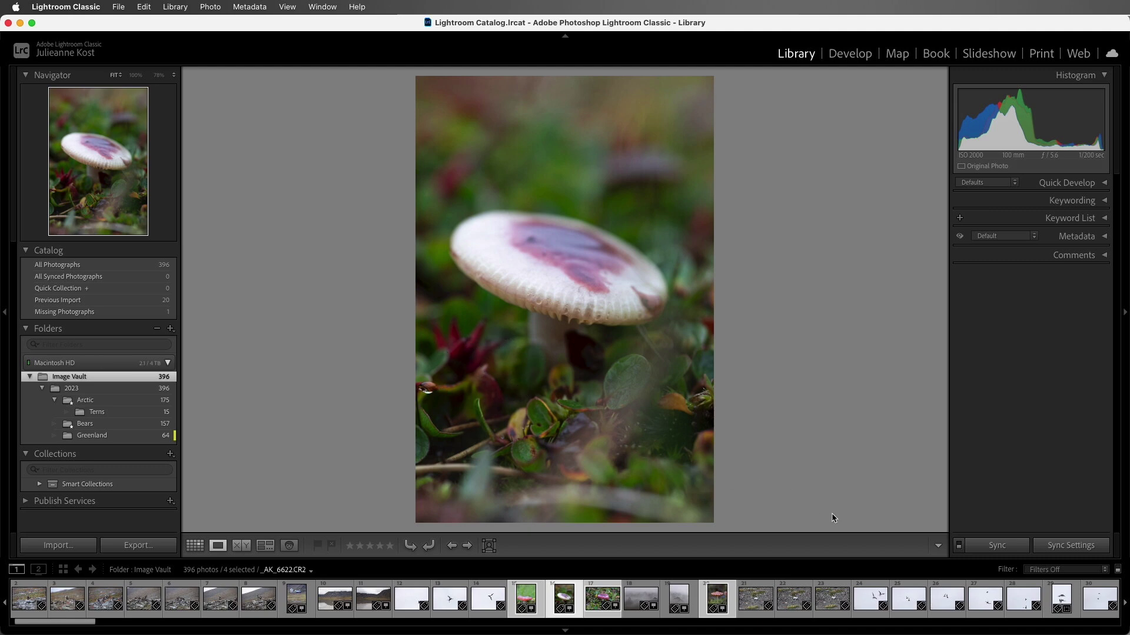
{"action": "left_click", "coordinate": [938, 546]}
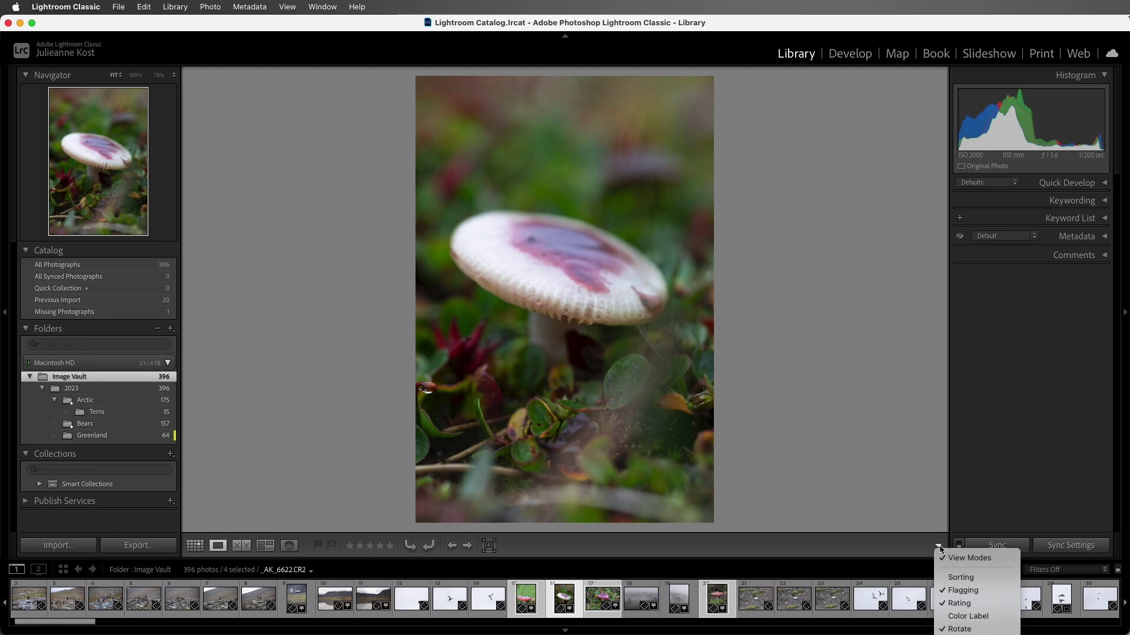
{"action": "left_click", "coordinate": [949, 617]}
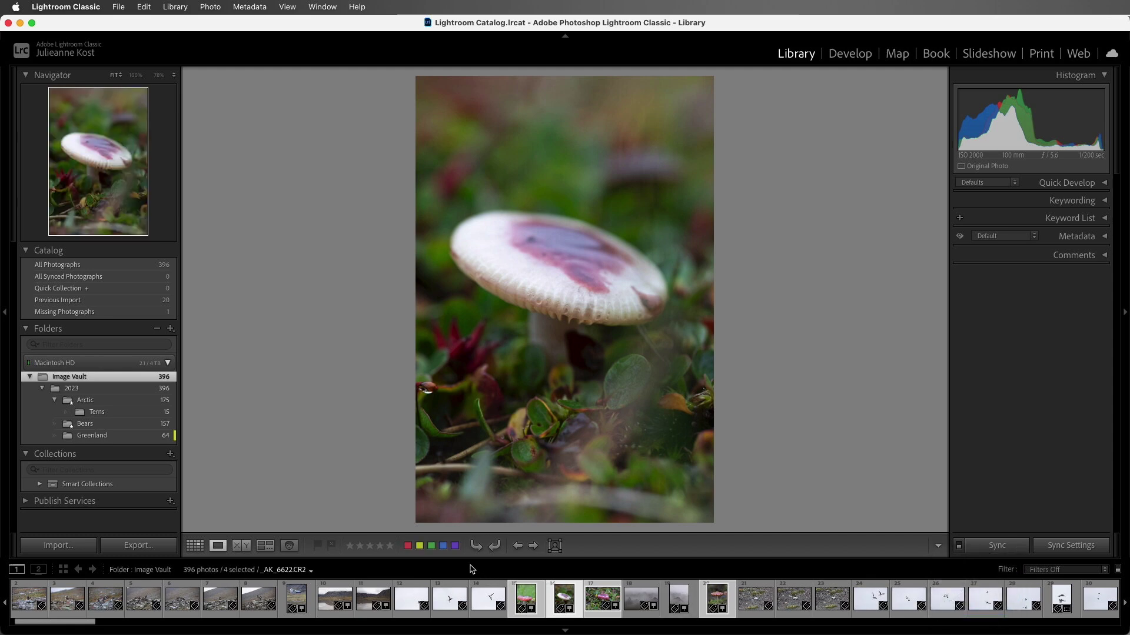
{"action": "left_click", "coordinate": [420, 547]}
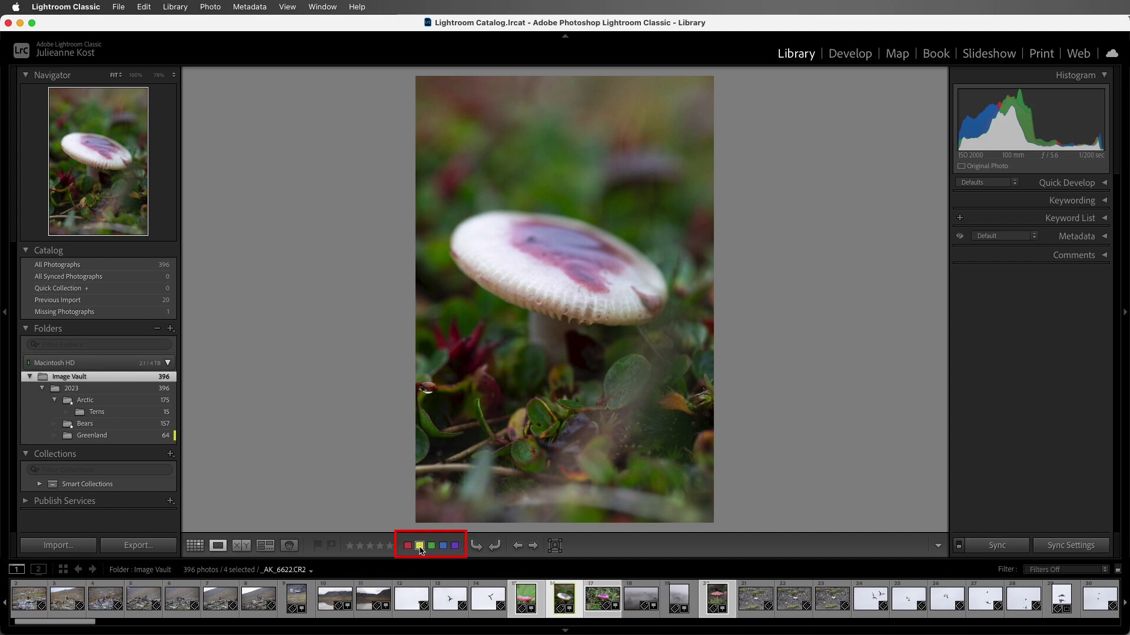
Return to Grid view, add the Color Label controls to its toolbar, and label the four selected mushroom photos red
{"action": "key", "text": "g"}
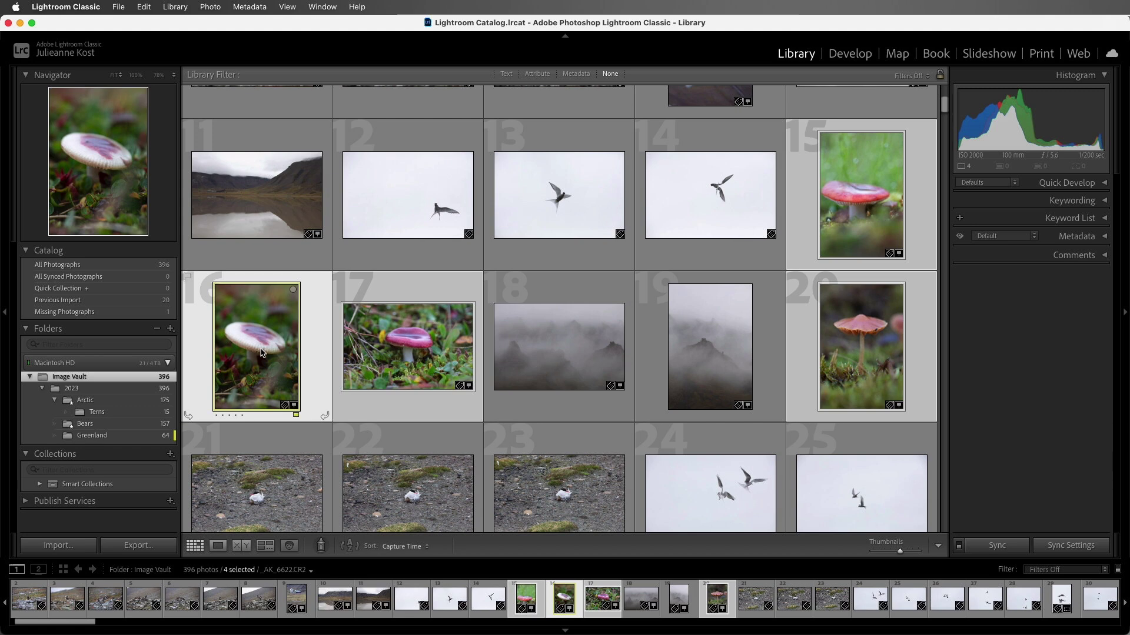
{"action": "left_click", "coordinate": [938, 546]}
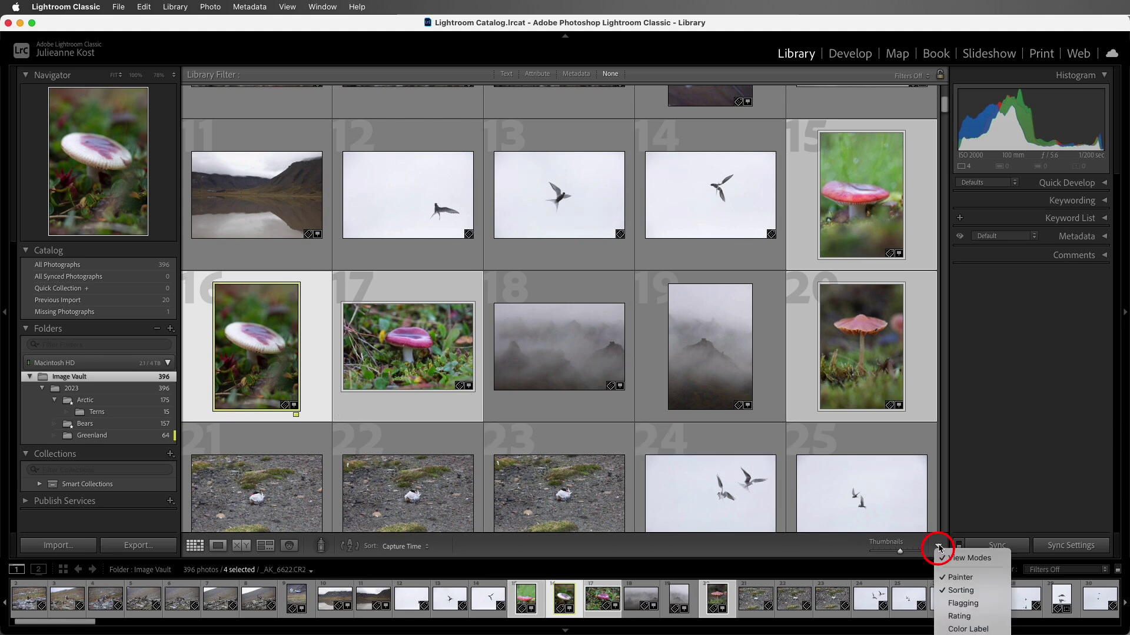
{"action": "left_click", "coordinate": [965, 629]}
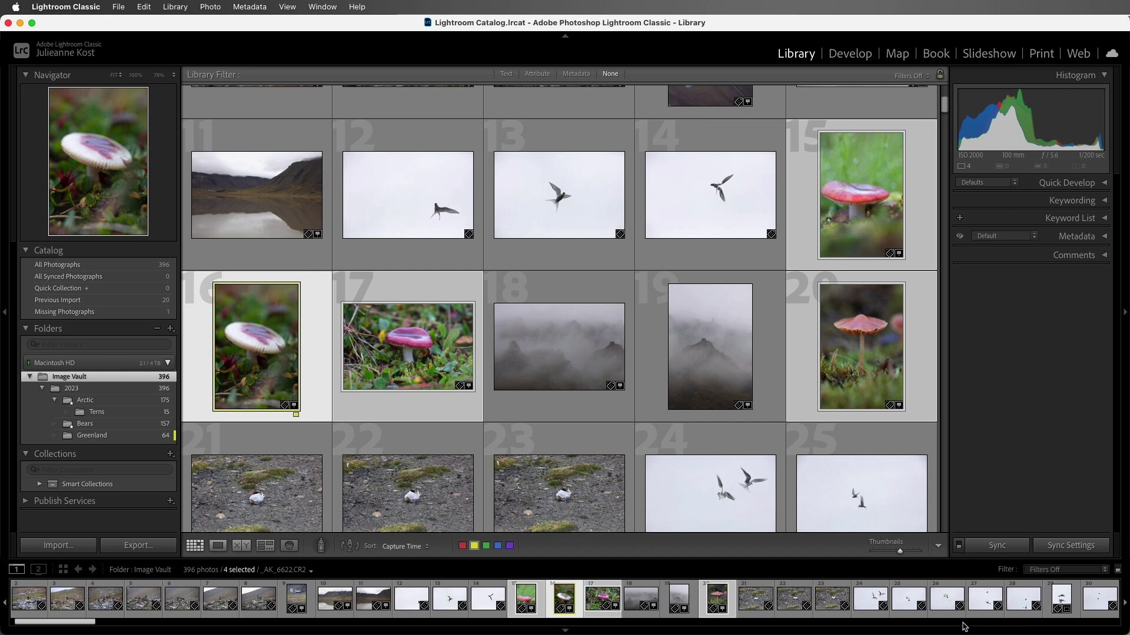
{"action": "left_click", "coordinate": [463, 546]}
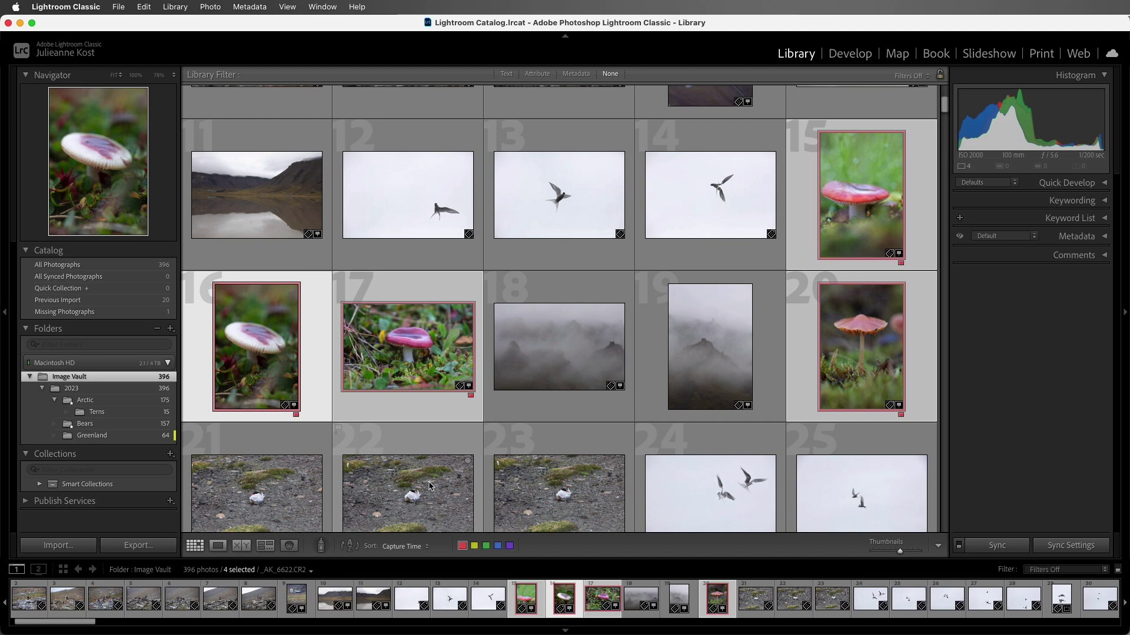
Step forward repeatedly through the four selected mushroom photos in Loupe view, ending on the red mushroom photo 15
{"action": "key", "text": "e"}
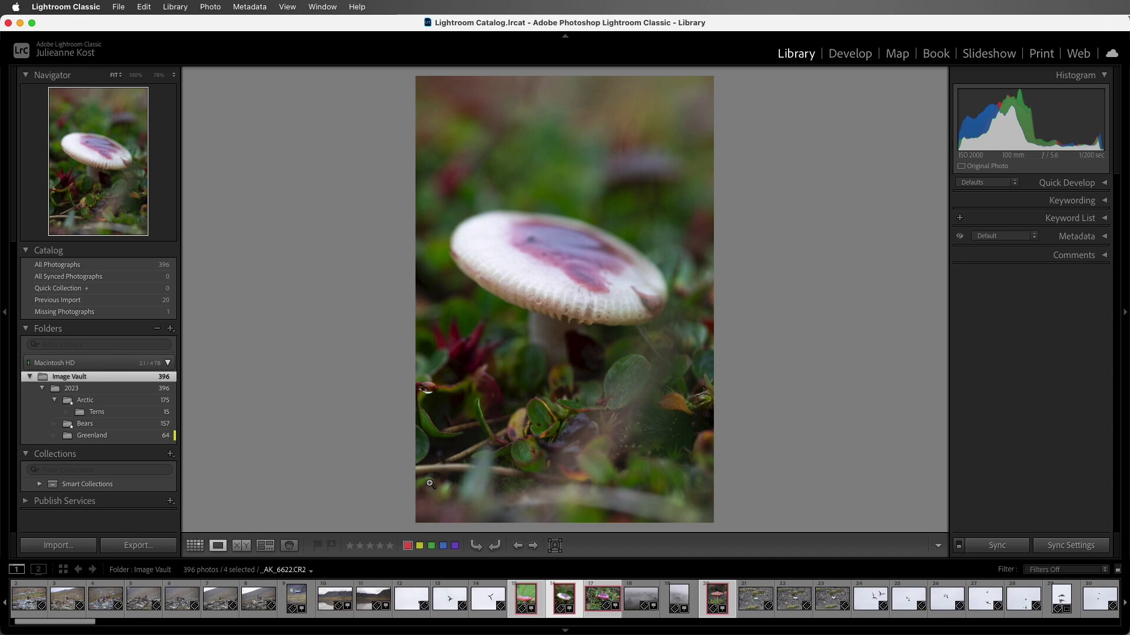
{"action": "left_click", "coordinate": [534, 546]}
{"action": "left_click", "coordinate": [534, 546]}
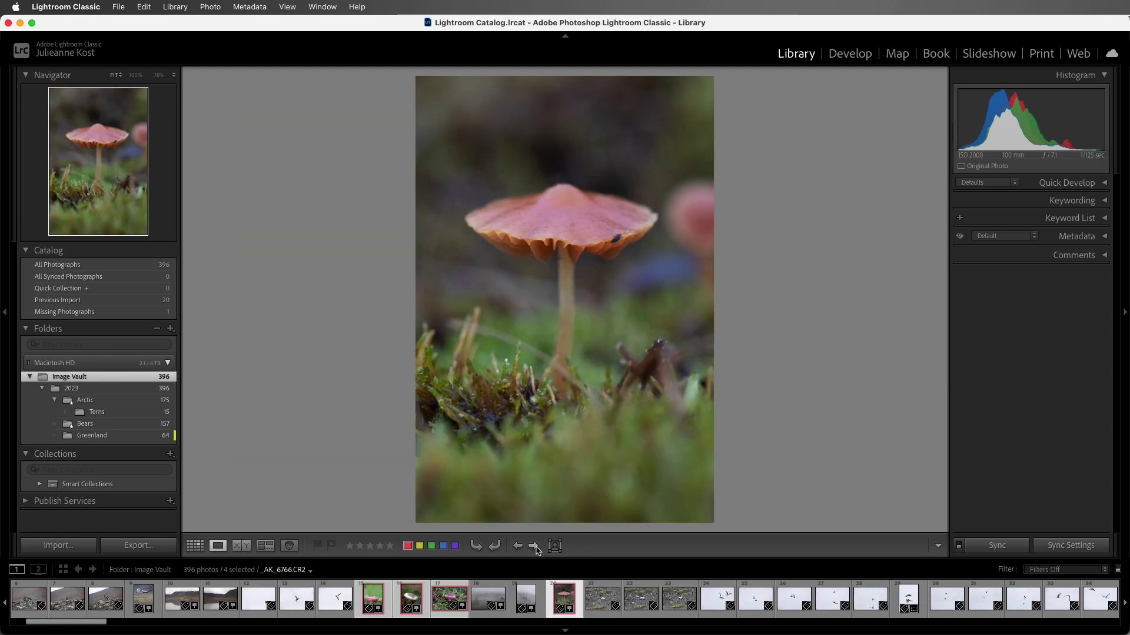
{"action": "left_click", "coordinate": [534, 546]}
{"action": "left_click", "coordinate": [534, 546]}
{"action": "left_click", "coordinate": [534, 546]}
{"action": "left_click", "coordinate": [534, 546]}
{"action": "left_click", "coordinate": [533, 546]}
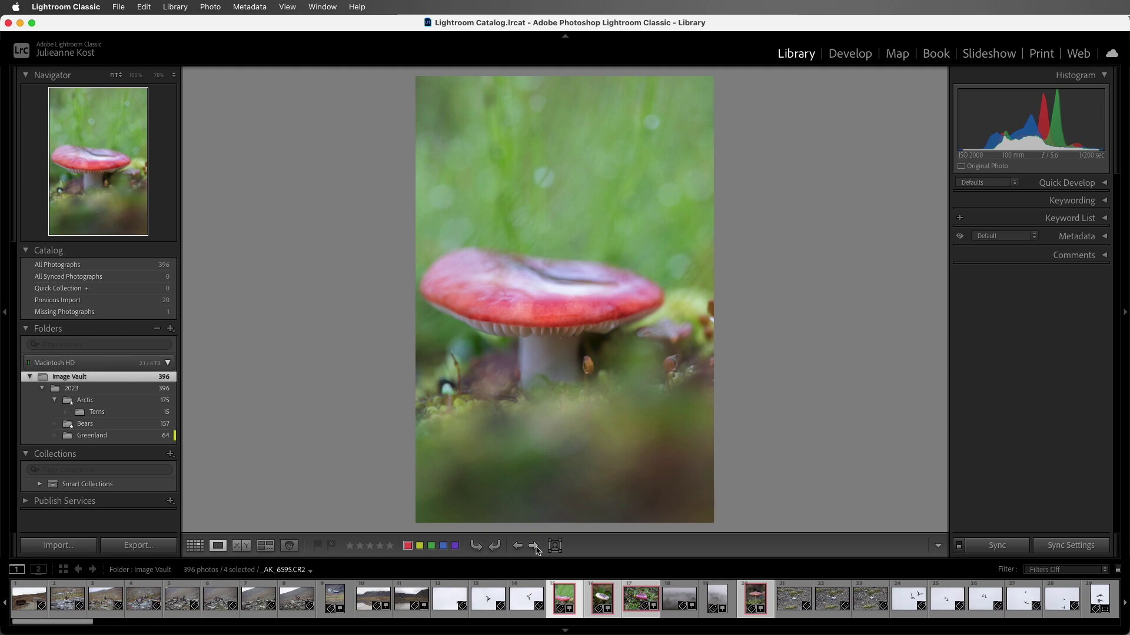
Preview the selected mushroom photos full screen, step through all four, and leave the full-screen preview
{"action": "key", "text": "f"}
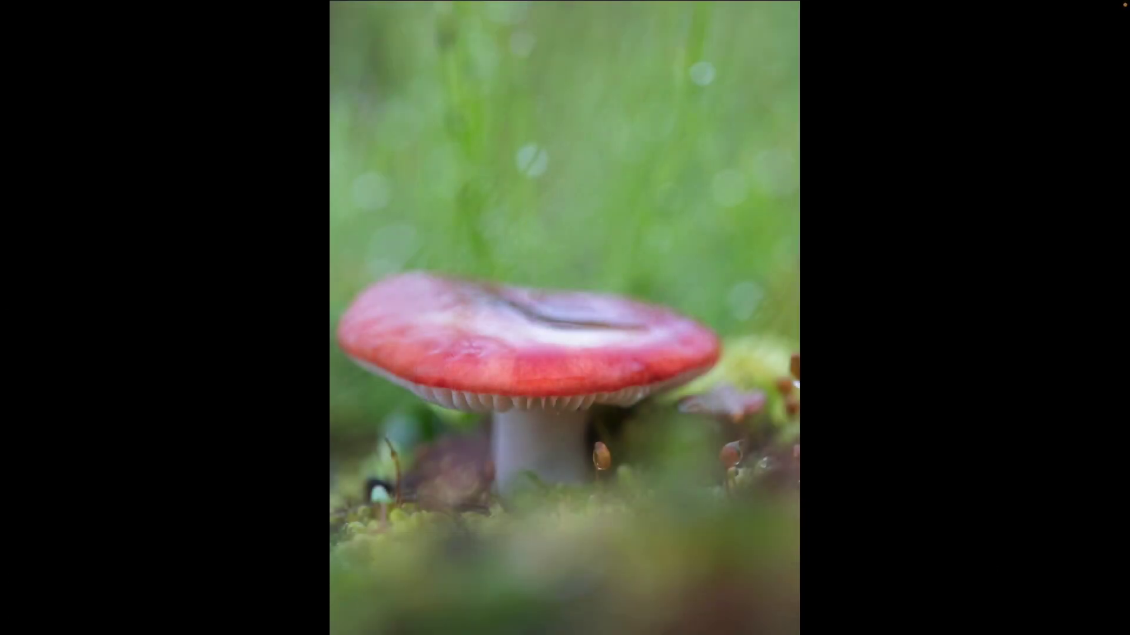
{"action": "key", "text": "Right"}
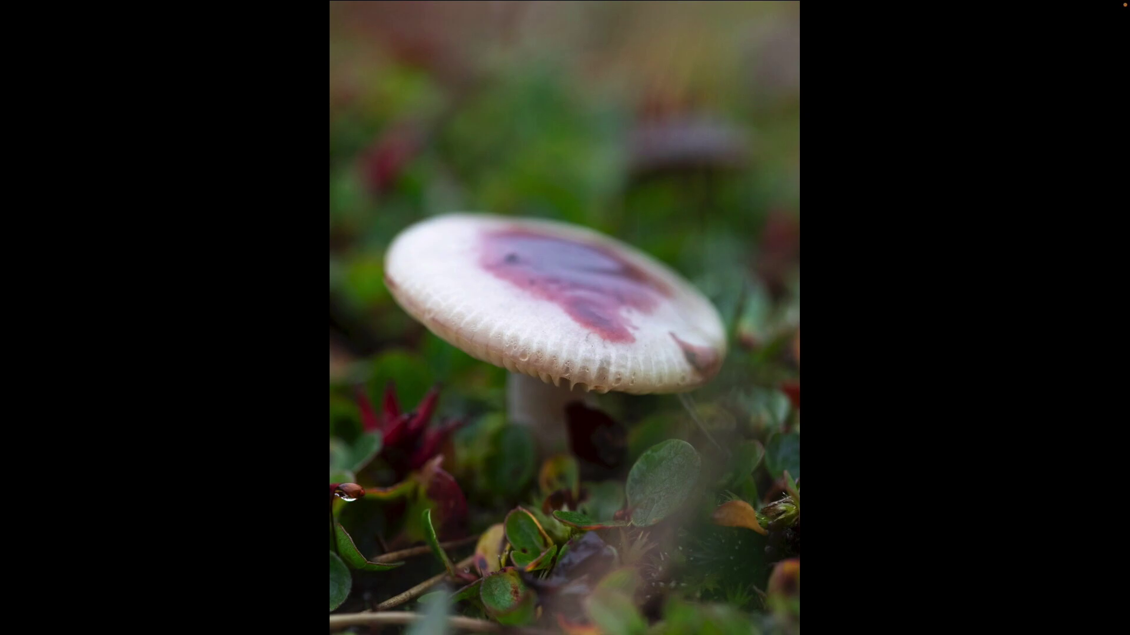
{"action": "key", "text": "Right"}
{"action": "key", "text": "Right"}
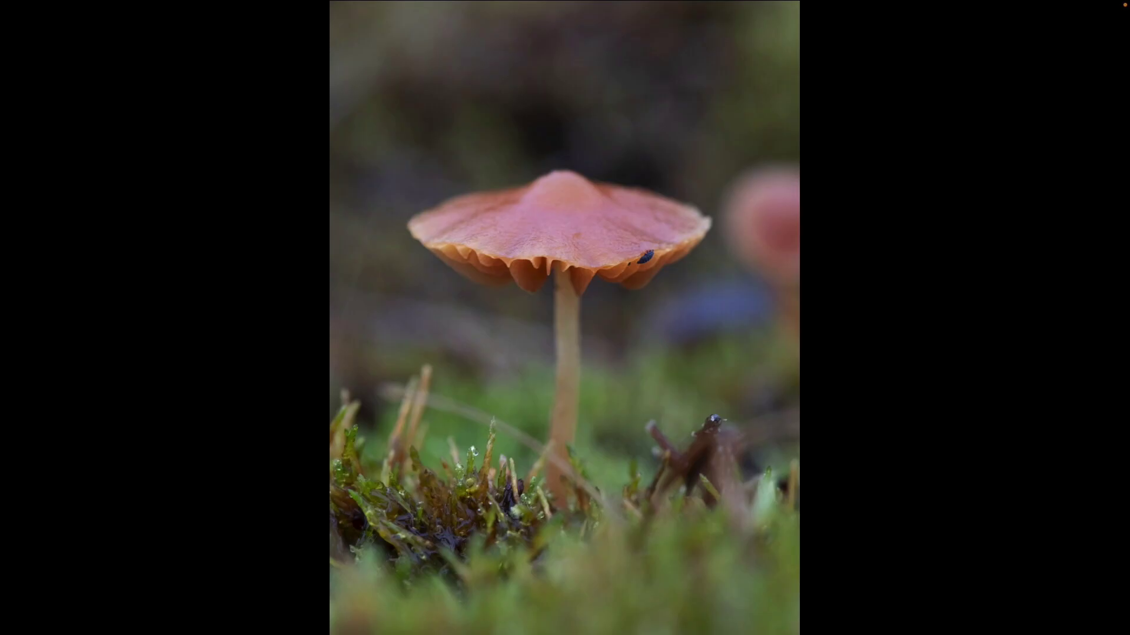
{"action": "key", "text": "Right"}
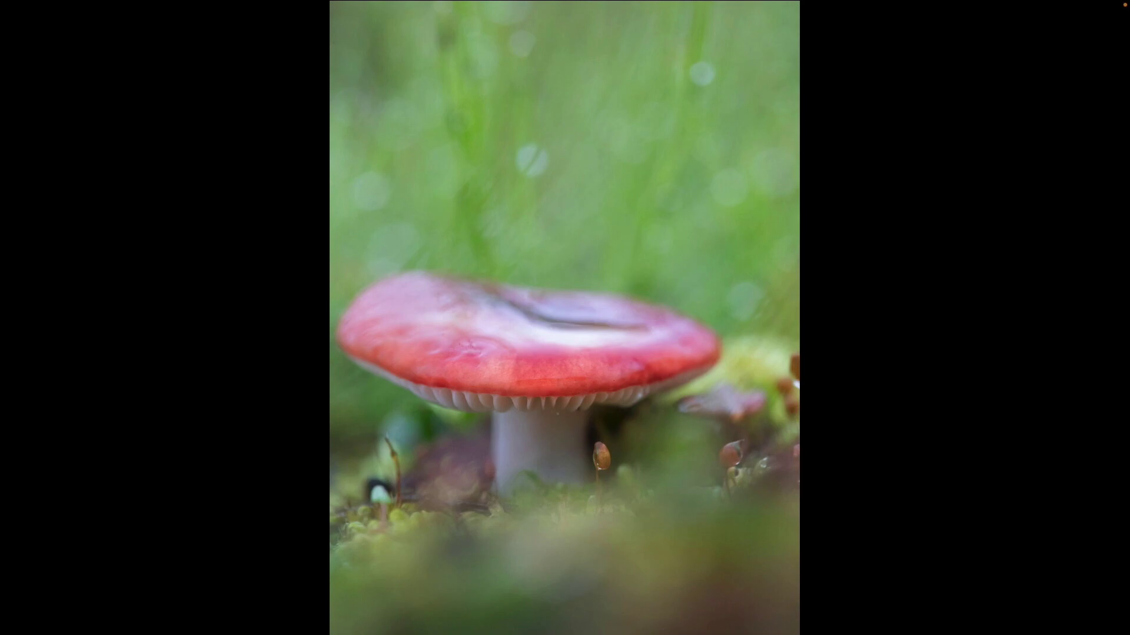
{"action": "key", "text": "f"}
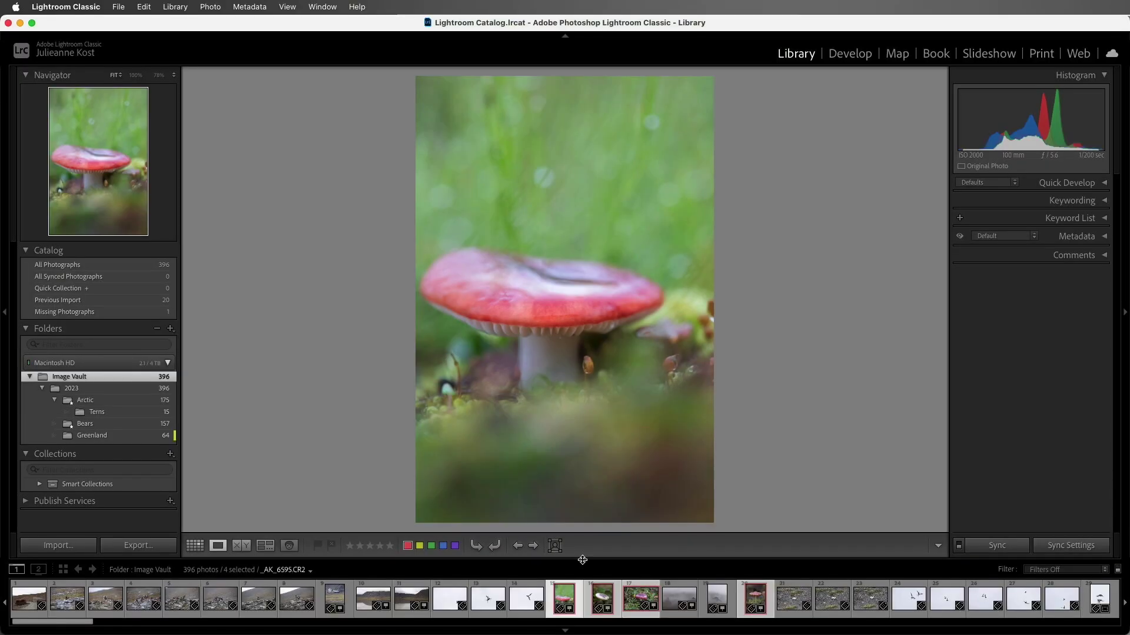
Return to Grid view and cycle Lights Out from dimmed to fully black and back to normal around the selected photos
{"action": "key", "text": "g"}
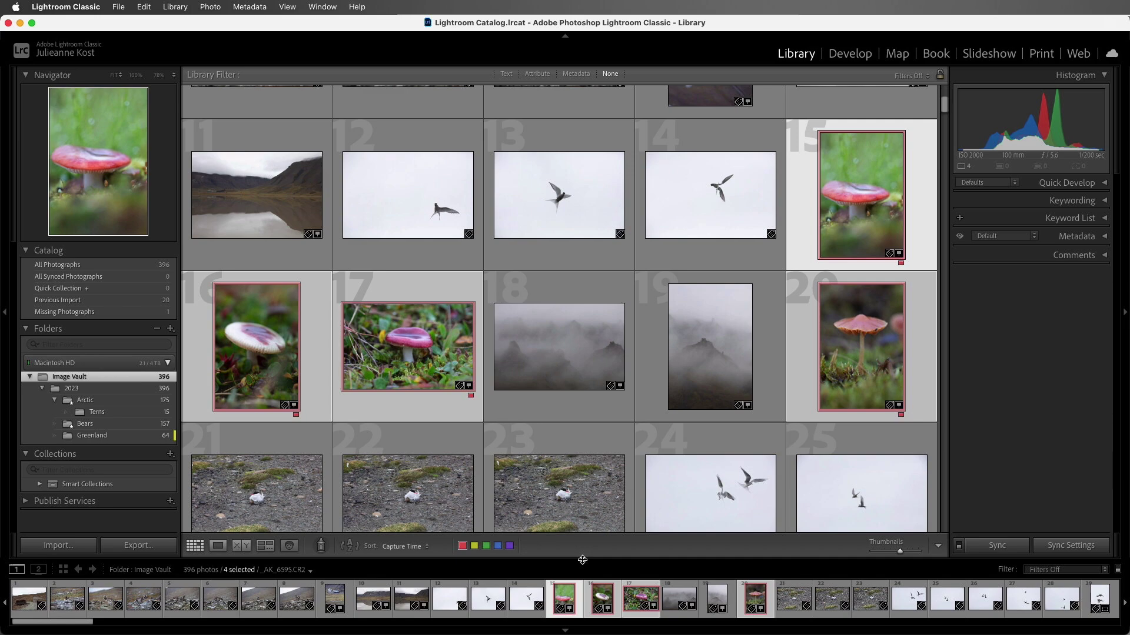
{"action": "key", "text": "l"}
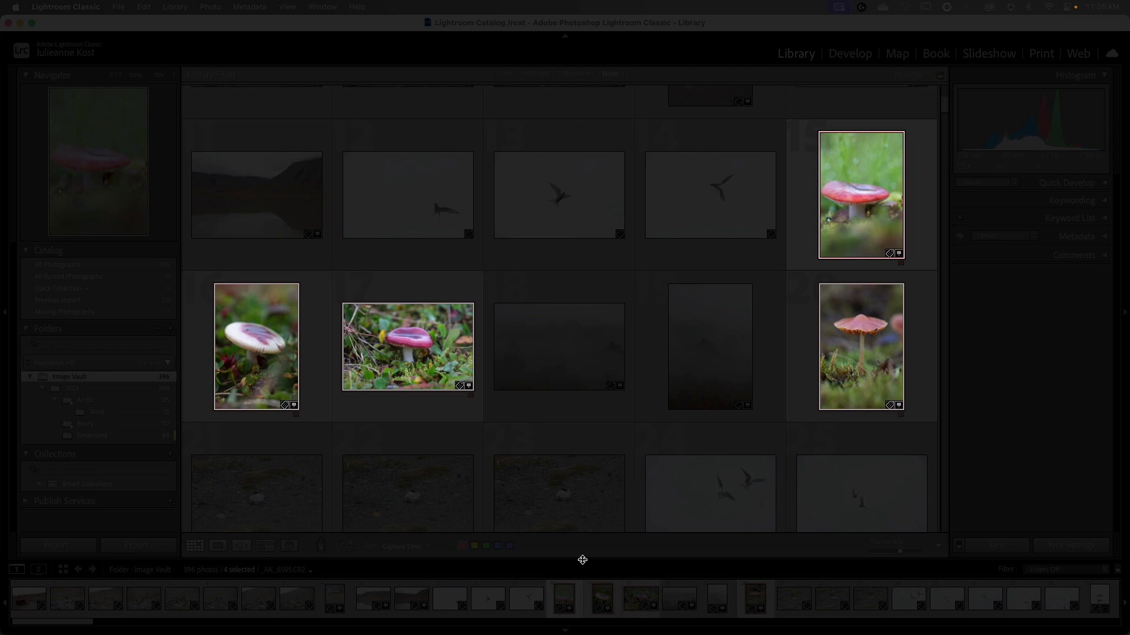
{"action": "key", "text": "l"}
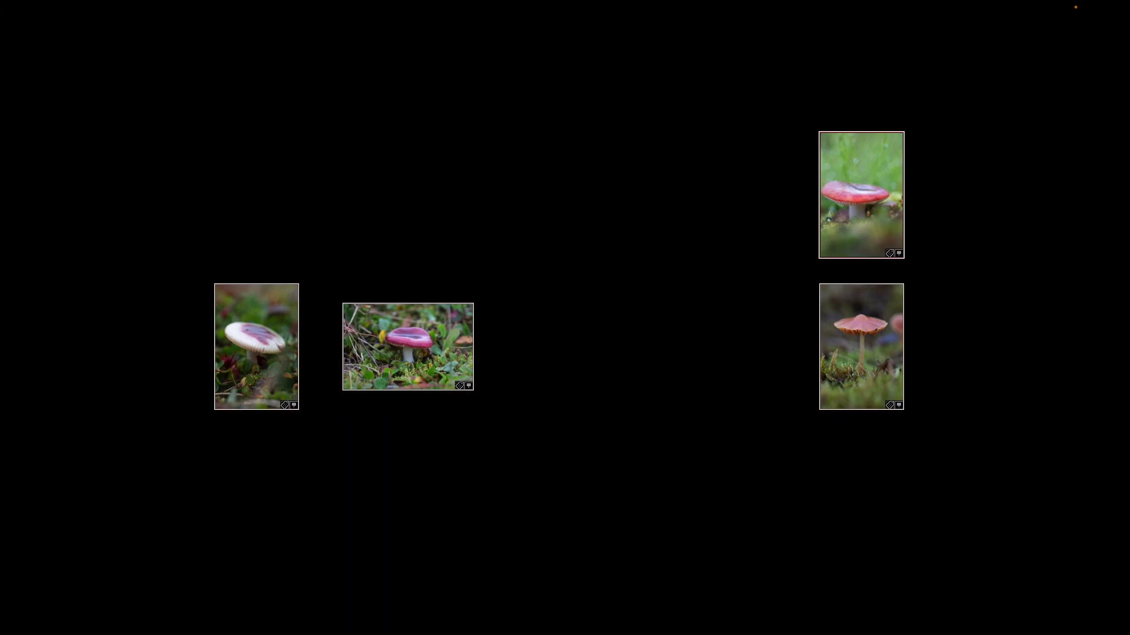
{"action": "key", "text": "l"}
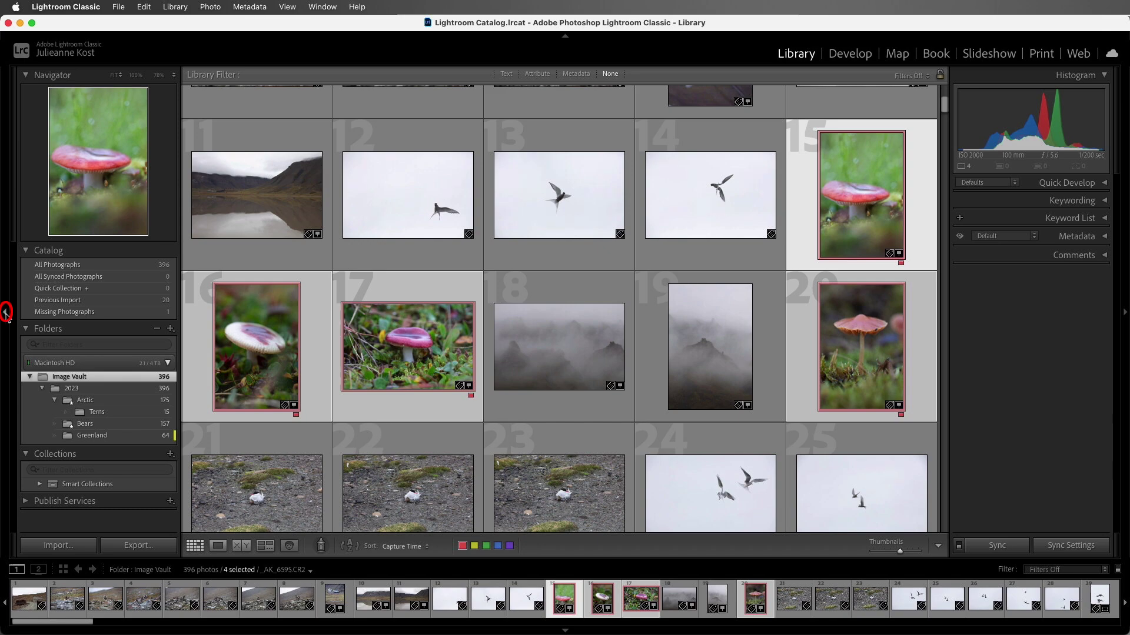
Hide the panel group containing the Navigator and Folders, reveal it temporarily, and restore it permanently
{"action": "left_click", "coordinate": [6, 311]}
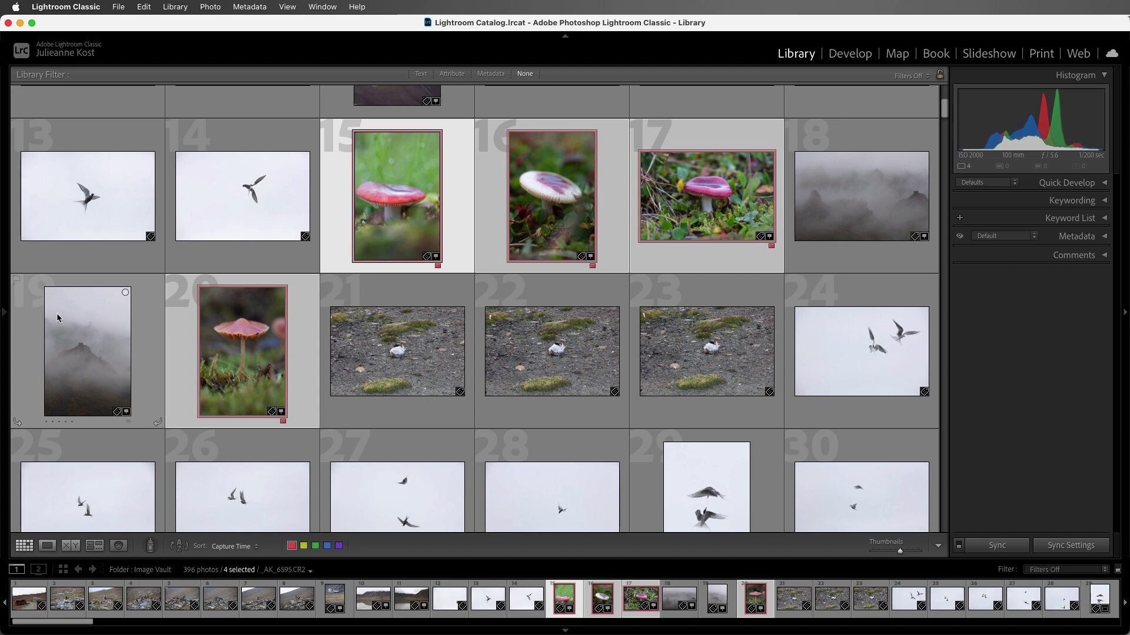
{"action": "mouse_move", "coordinate": [6, 317]}
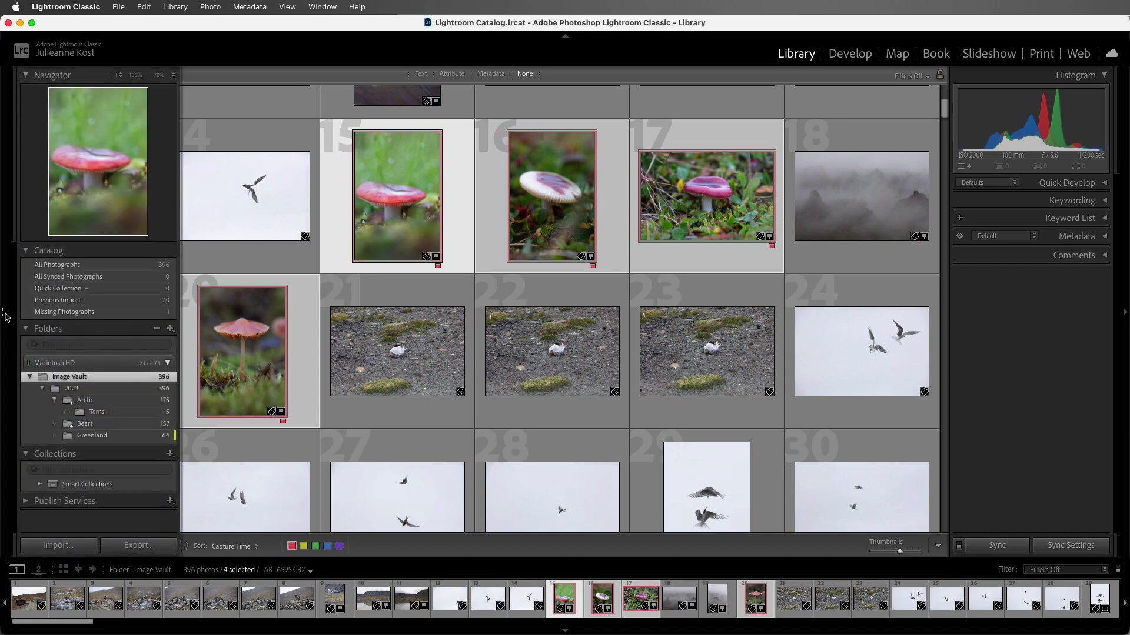
{"action": "left_click", "coordinate": [6, 318]}
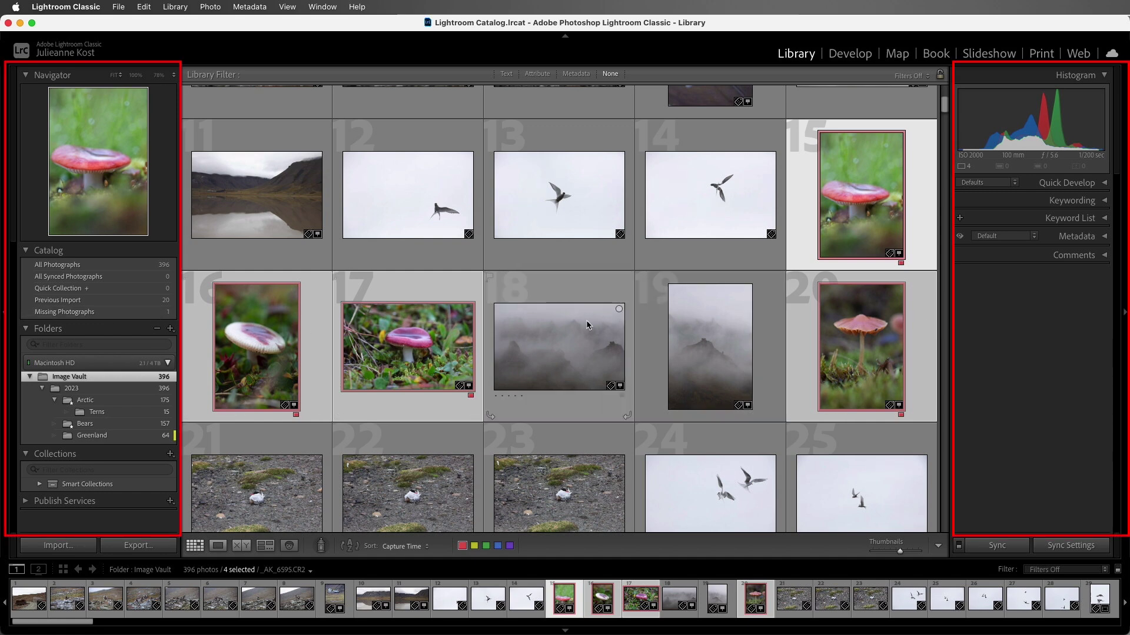
Hide and restore both side panel groups, and do the same for all surrounding panels including the Filmstrip
{"action": "key", "text": "Tab"}
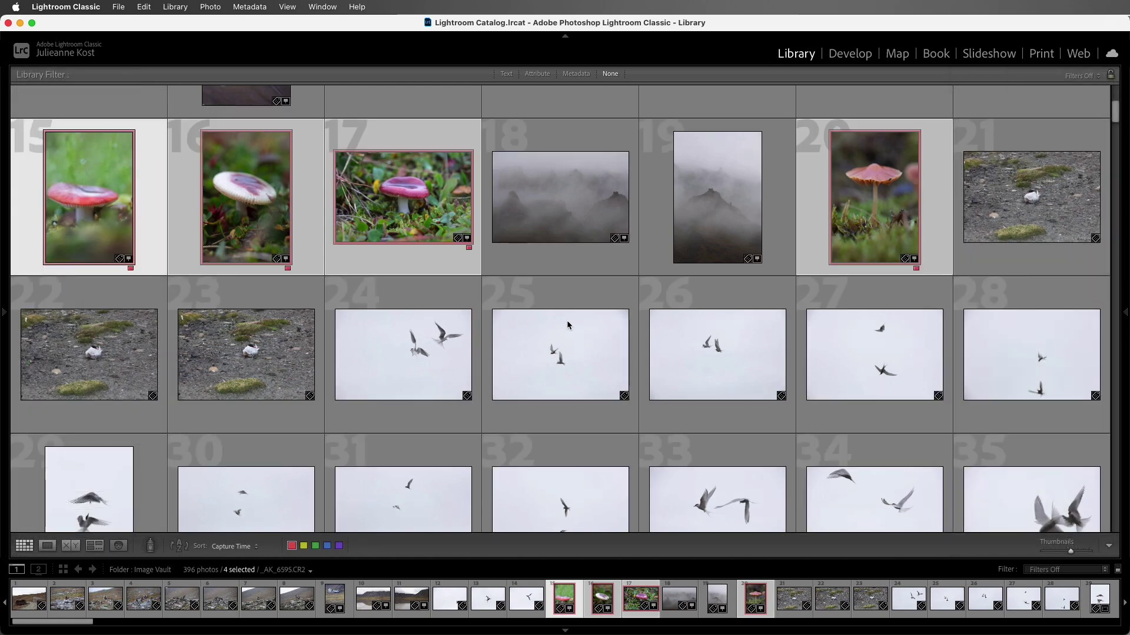
{"action": "key", "text": "Tab"}
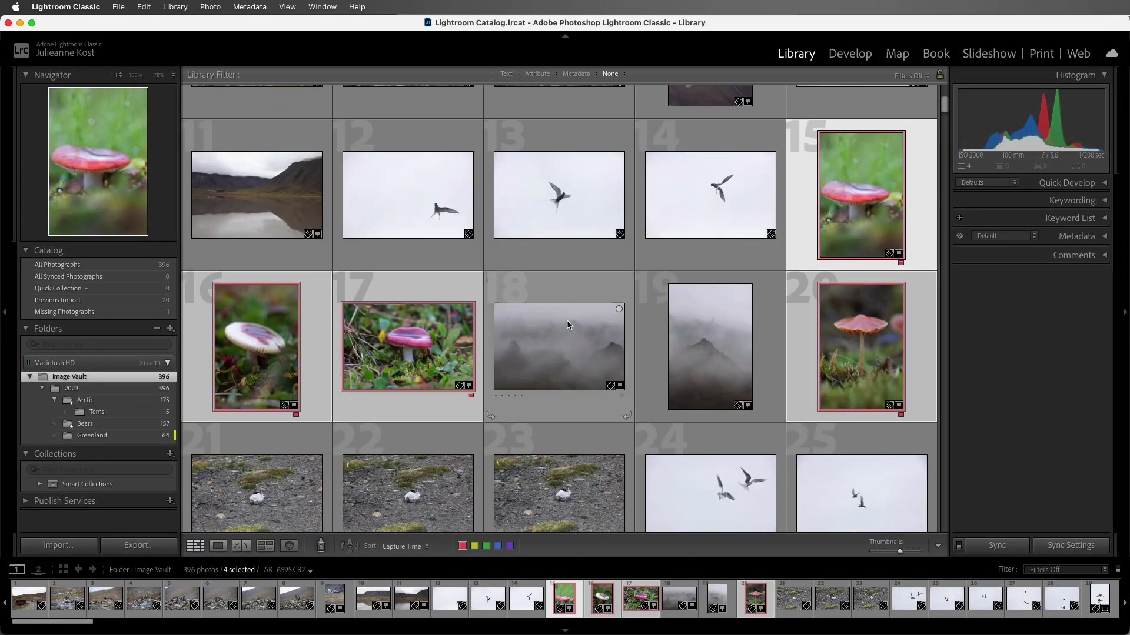
{"action": "key", "text": "shift+Tab"}
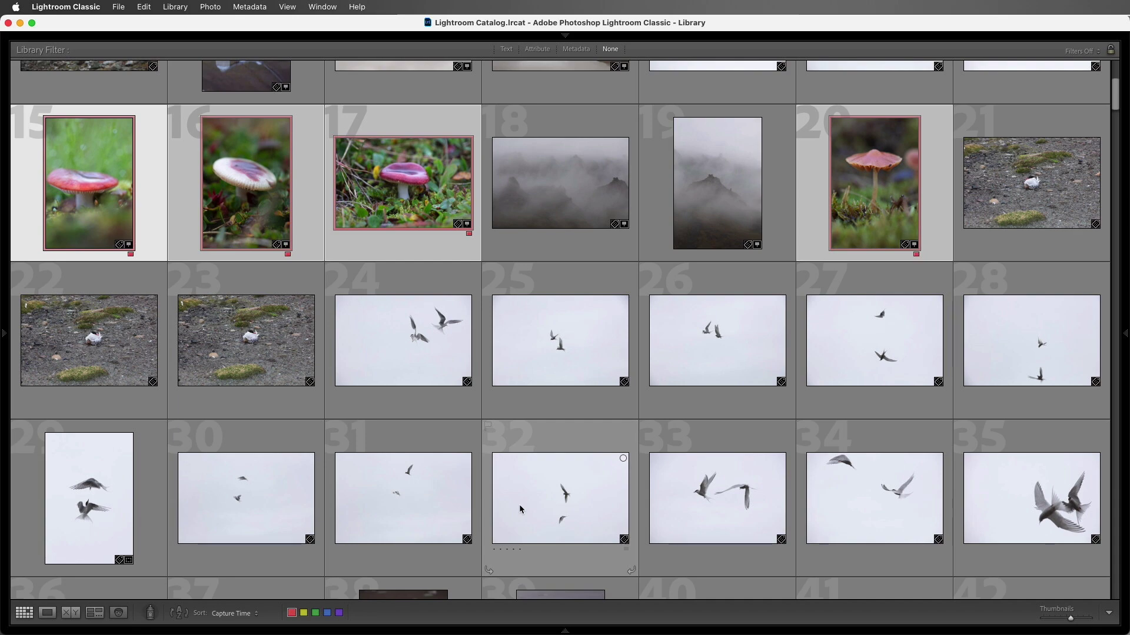
{"action": "key", "text": "shift+Tab"}
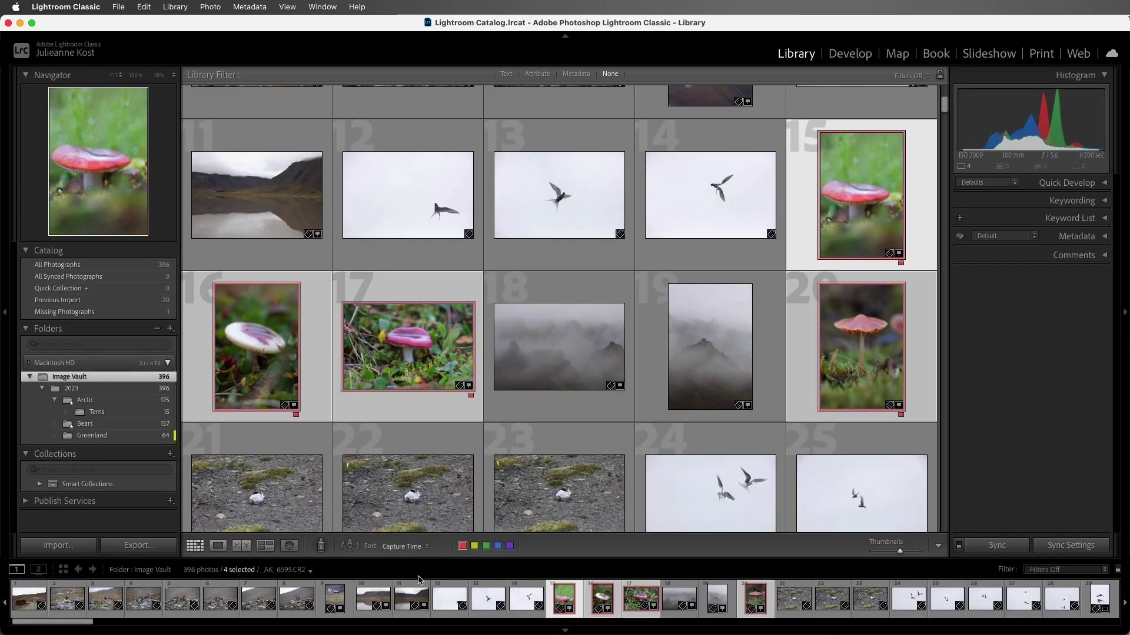
Select fox photos 3 and 4 in turn from the Filmstrip and open fox photo 5 in Loupe view
{"action": "left_click", "coordinate": [105, 608]}
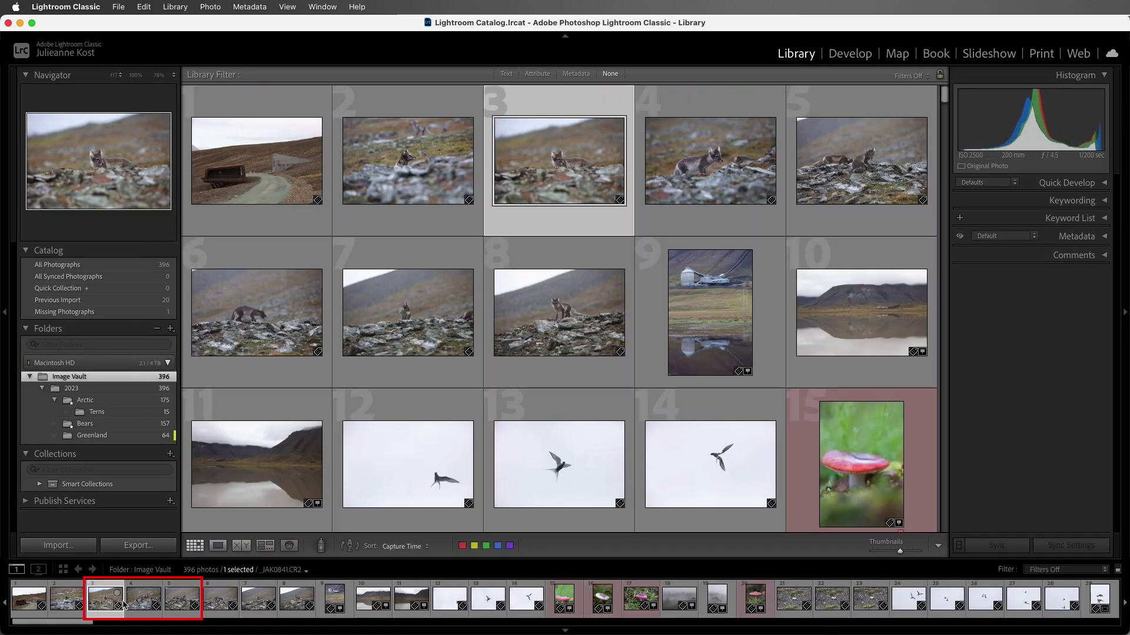
{"action": "left_click", "coordinate": [143, 603]}
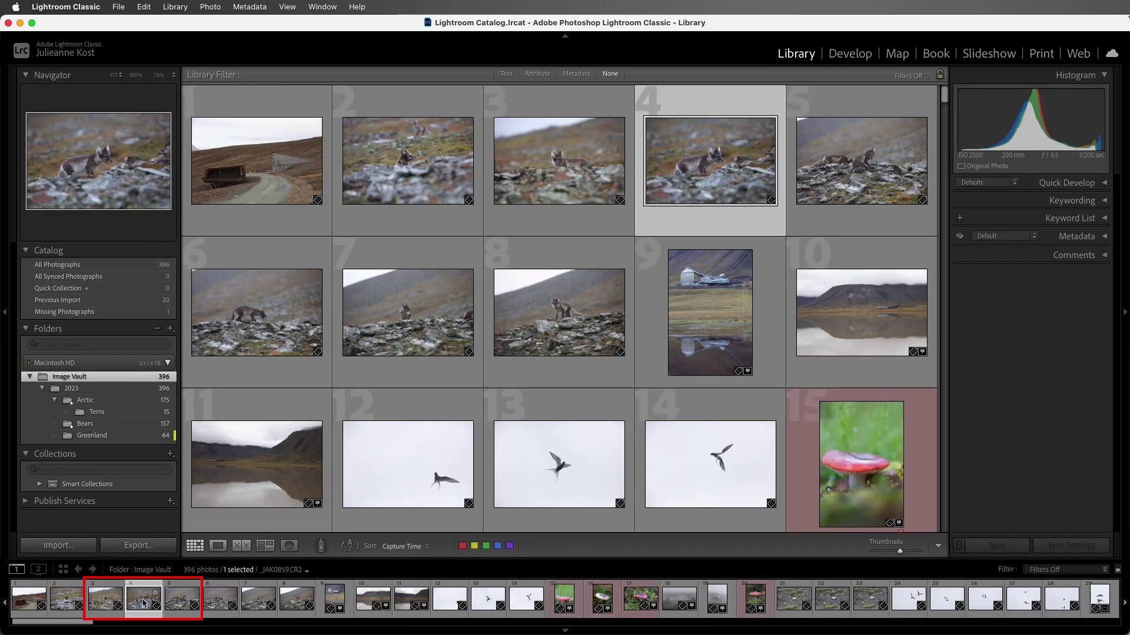
{"action": "double_click", "coordinate": [182, 601]}
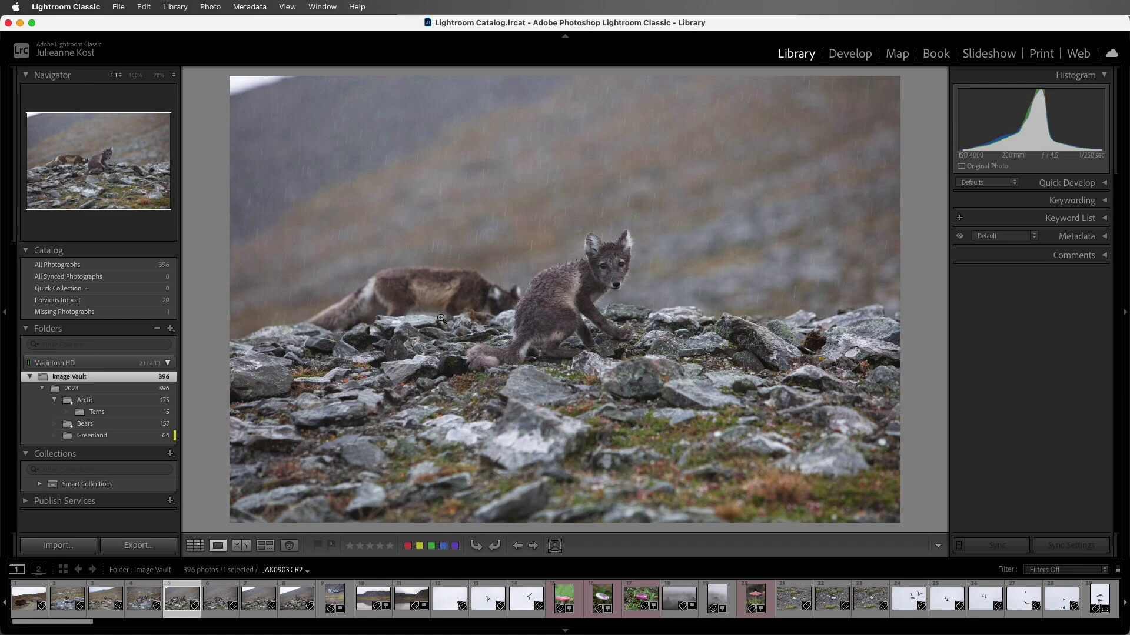
Return to Grid view and, in the Library View Options, turn off tinting grid cells with label colors
{"action": "key", "text": "g"}
{"action": "left_click", "coordinate": [287, 6]}
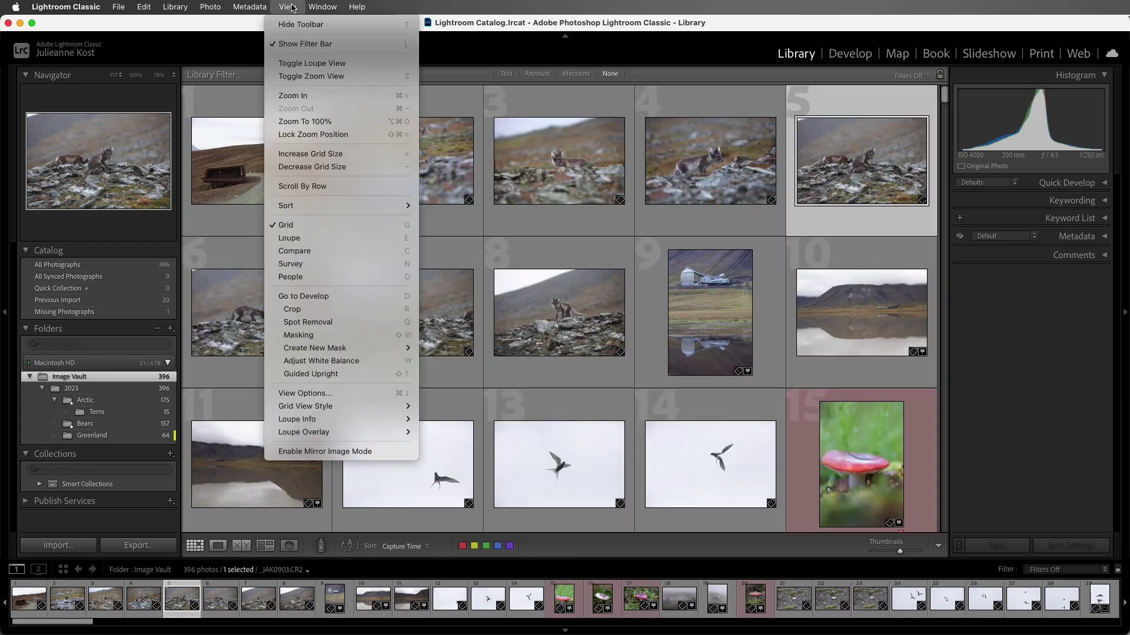
{"action": "left_click", "coordinate": [360, 393]}
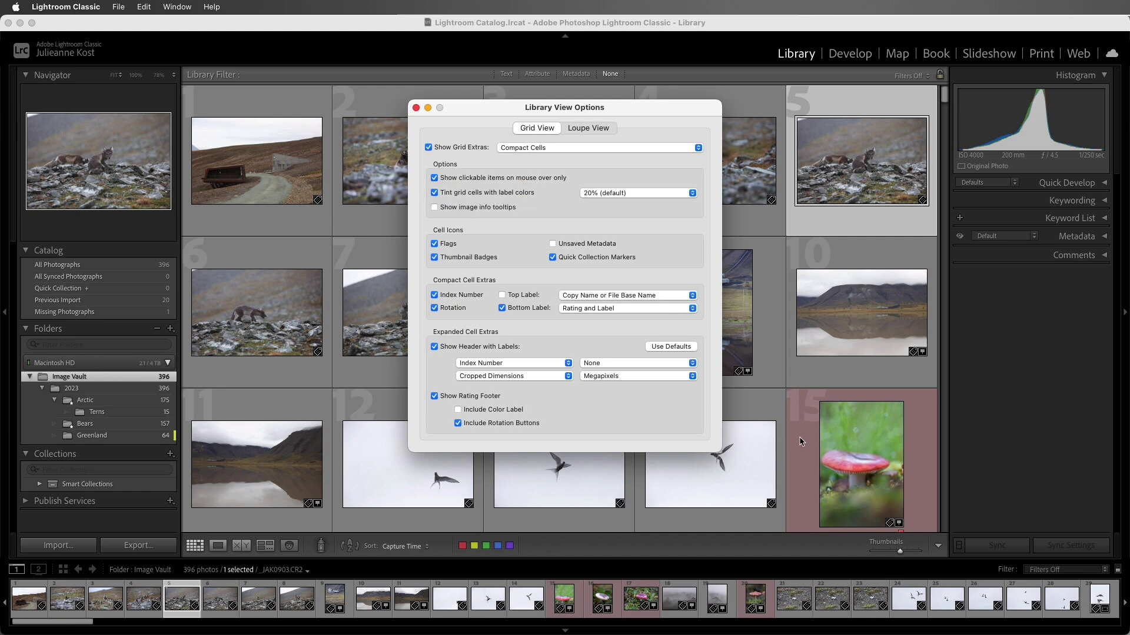
{"action": "left_click", "coordinate": [454, 196]}
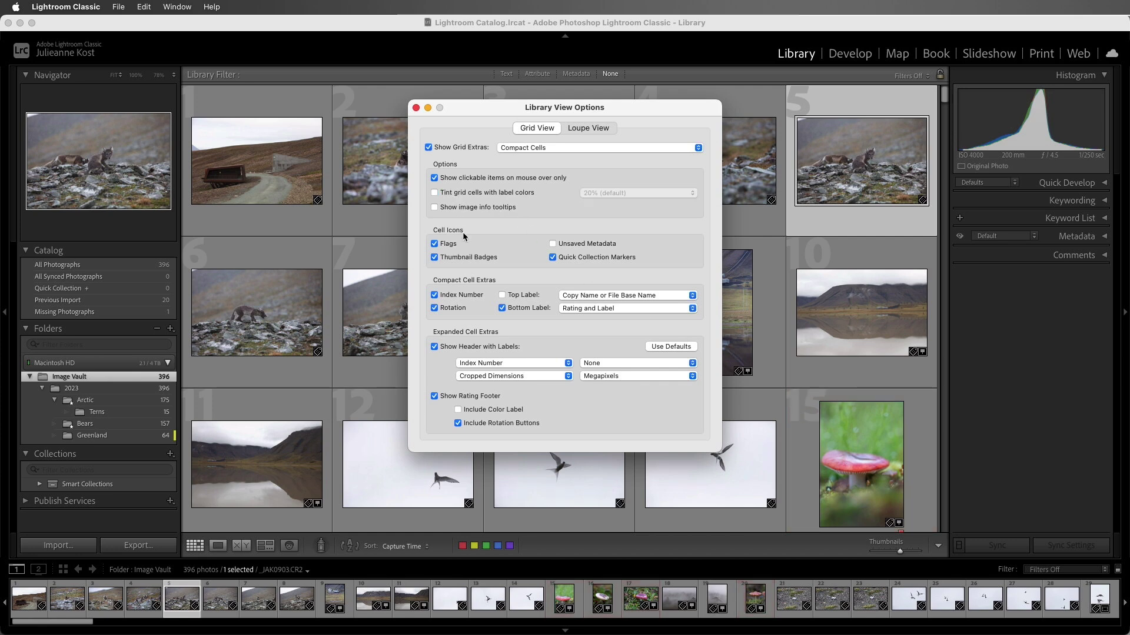
Include the color label in the rating footer and set the grid extras to Expanded Cells
{"action": "left_click", "coordinate": [471, 412]}
{"action": "left_click", "coordinate": [569, 151]}
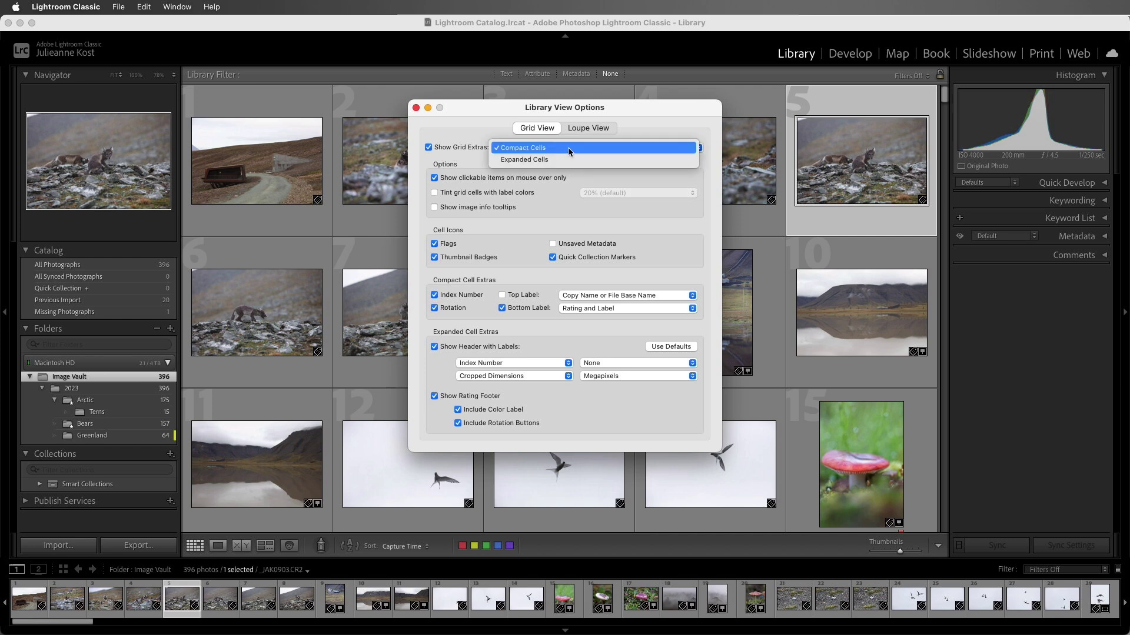
{"action": "left_click", "coordinate": [568, 160]}
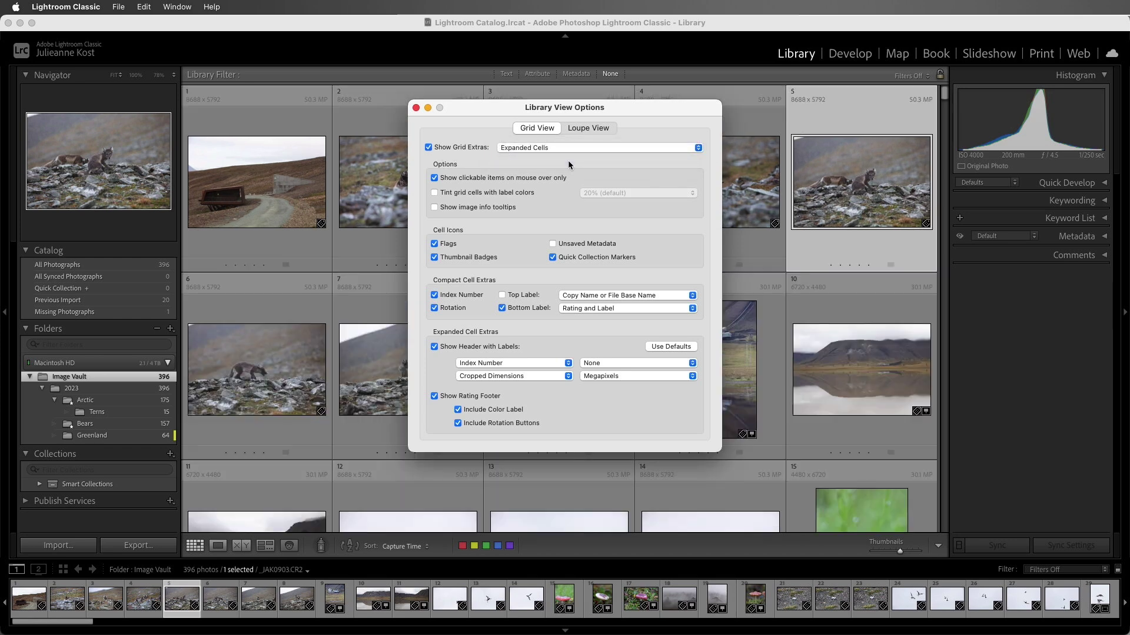
{"action": "scroll", "coordinate": [773, 268], "scroll_direction": "down", "scroll_amount": 5}
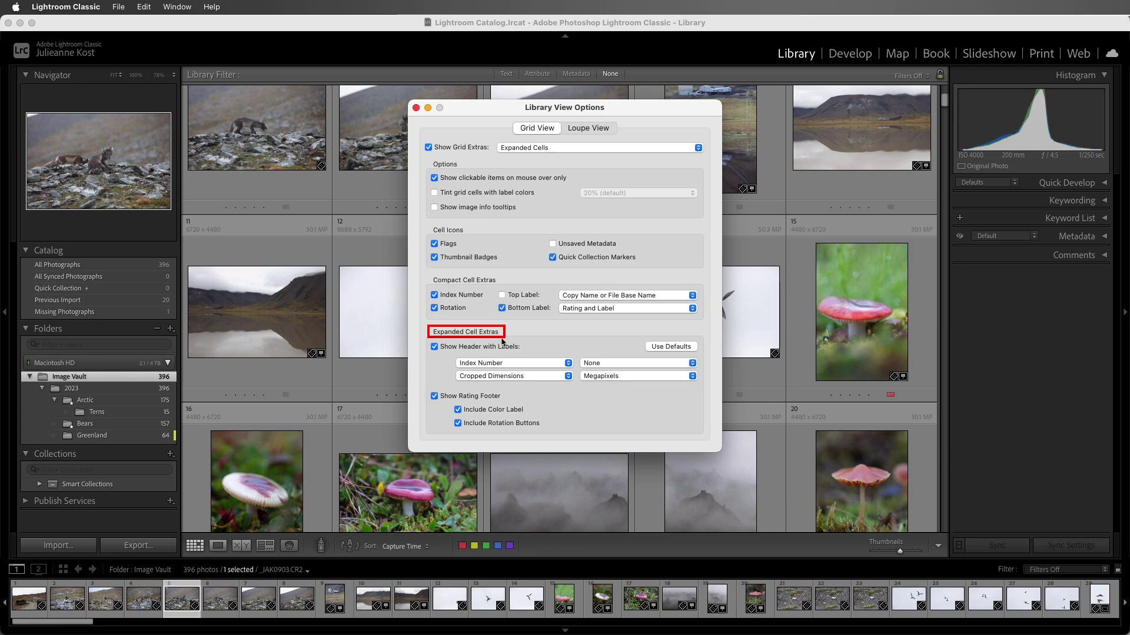
Set the upper row of expanded cell header labels to File Base Name and File Extension
{"action": "left_click", "coordinate": [566, 364]}
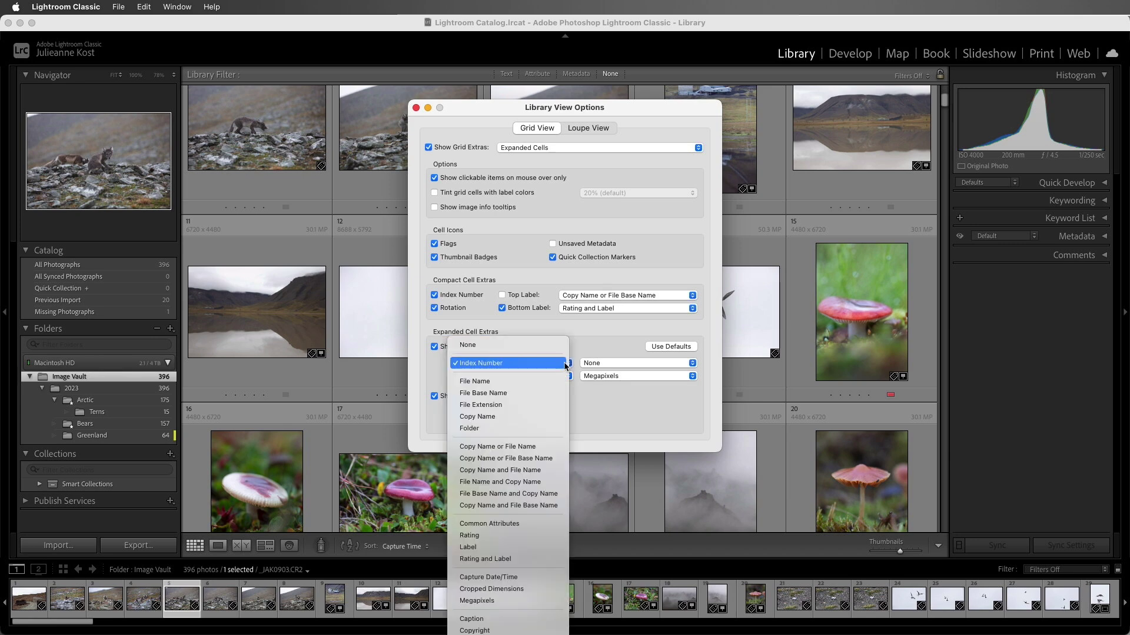
{"action": "scroll", "coordinate": [514, 489], "scroll_direction": "down", "scroll_amount": 5}
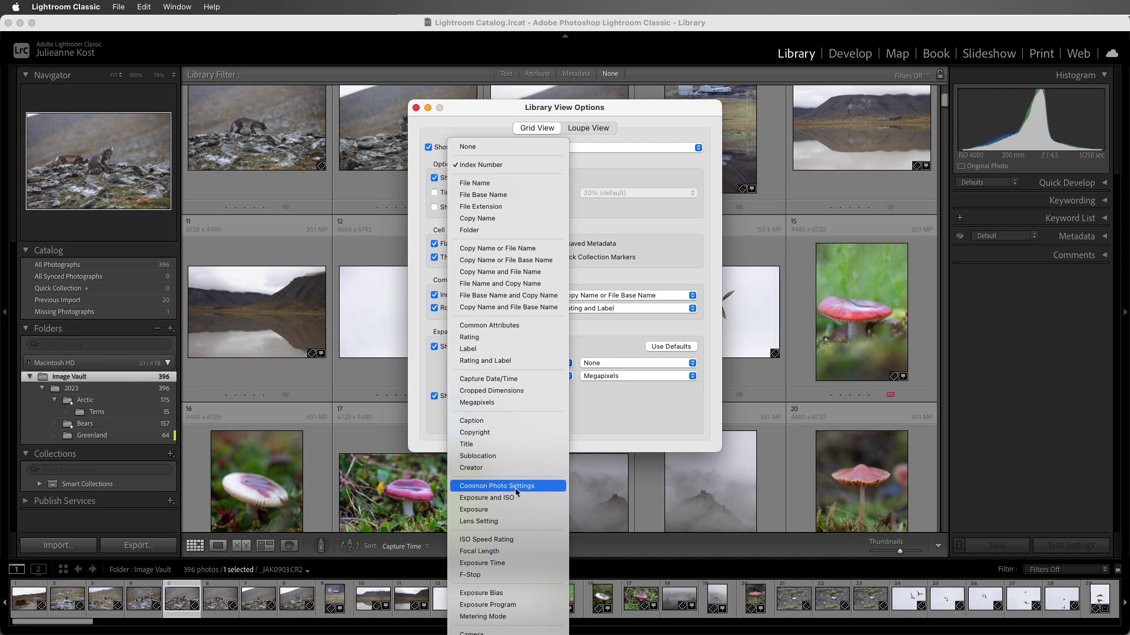
{"action": "left_click", "coordinate": [507, 194]}
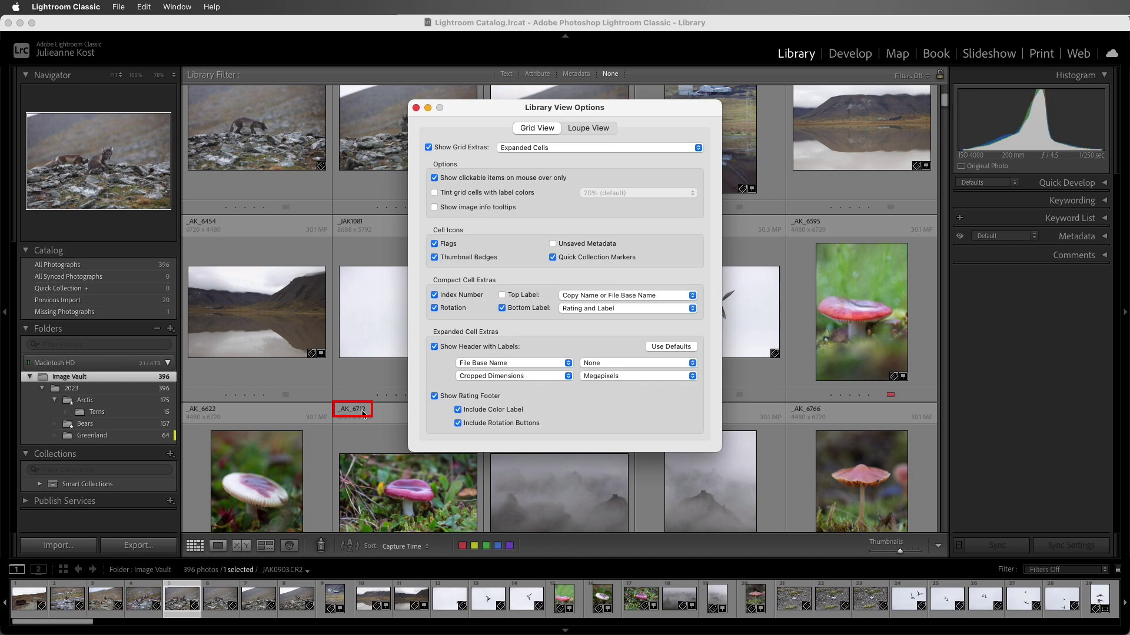
{"action": "left_click", "coordinate": [587, 363]}
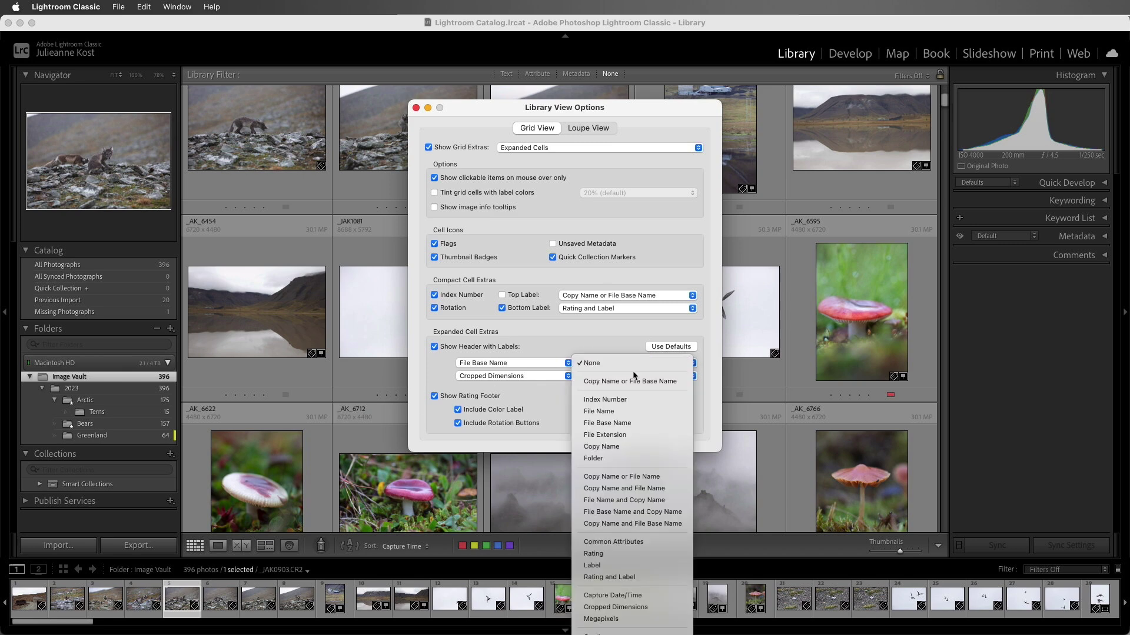
{"action": "left_click", "coordinate": [635, 435]}
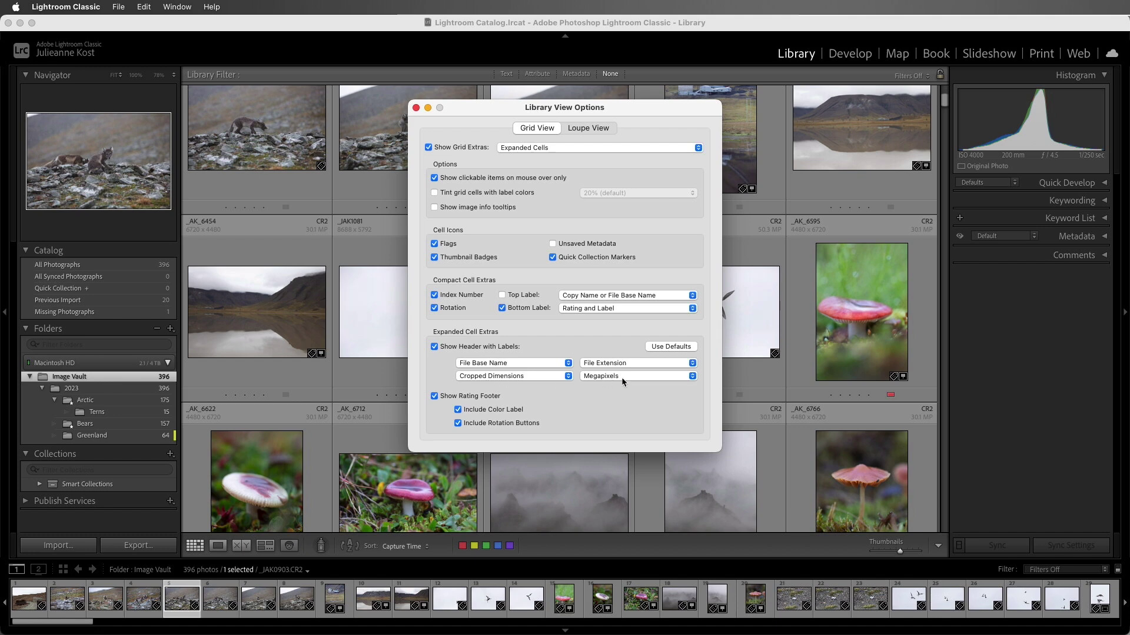
Turn on the Loupe view info overlay, set it to Info 2, and close the Library View Options
{"action": "left_click", "coordinate": [588, 128]}
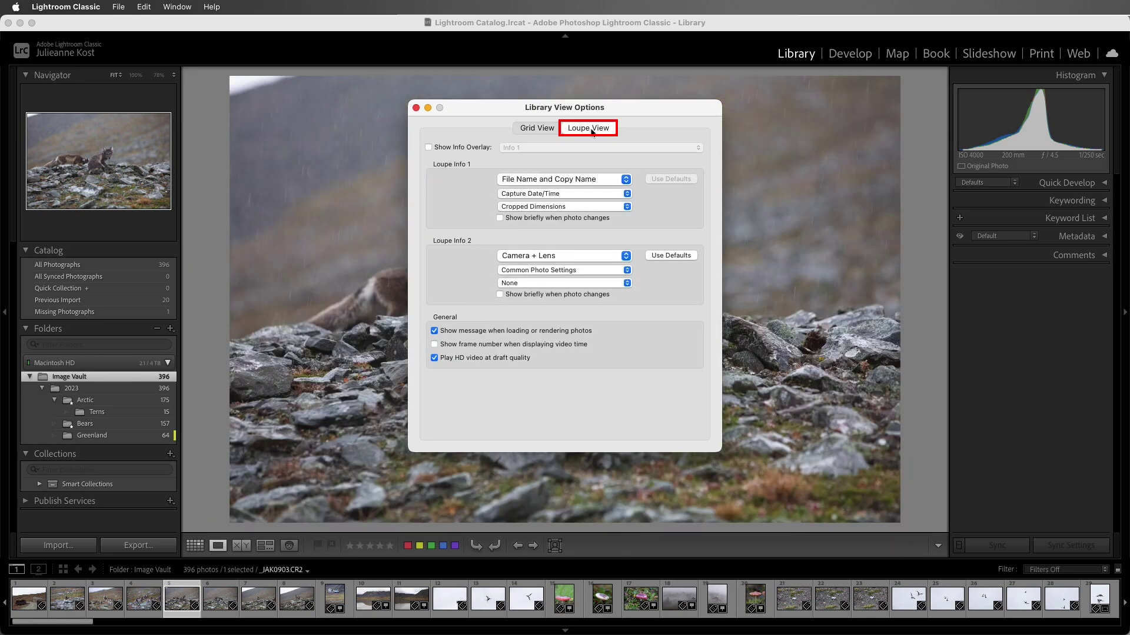
{"action": "left_click", "coordinate": [429, 147]}
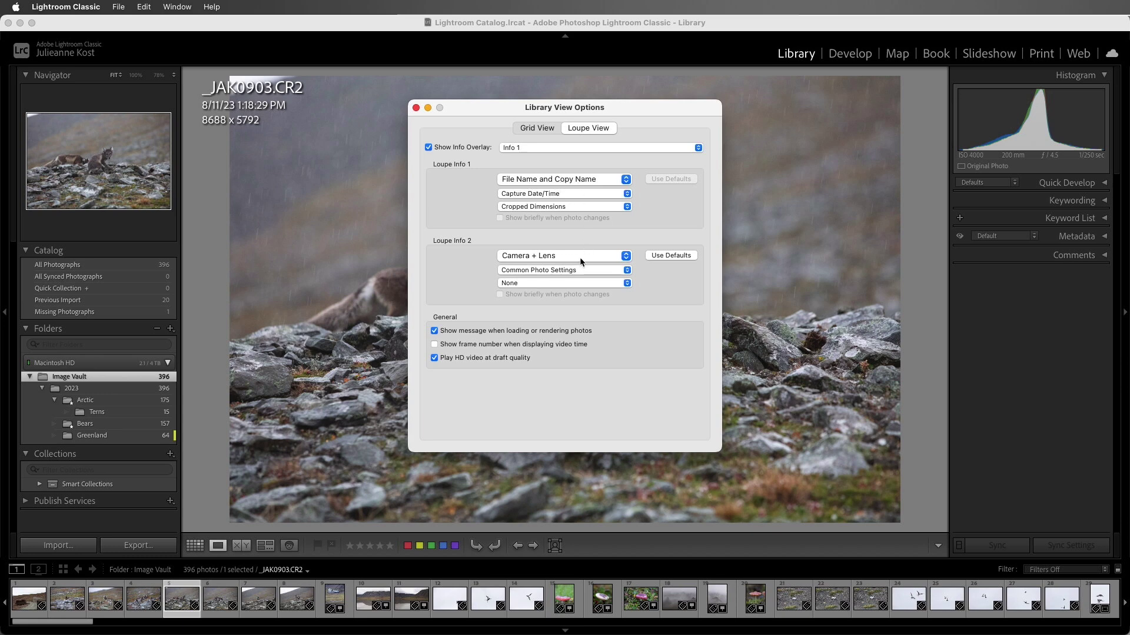
{"action": "left_click", "coordinate": [552, 148]}
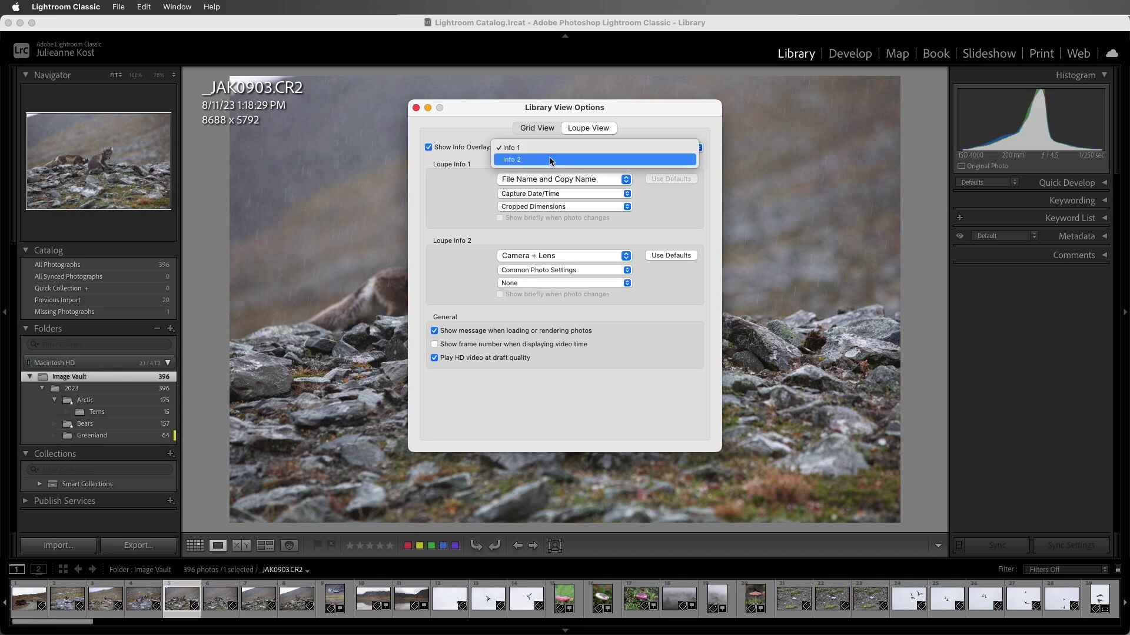
{"action": "left_click", "coordinate": [552, 158]}
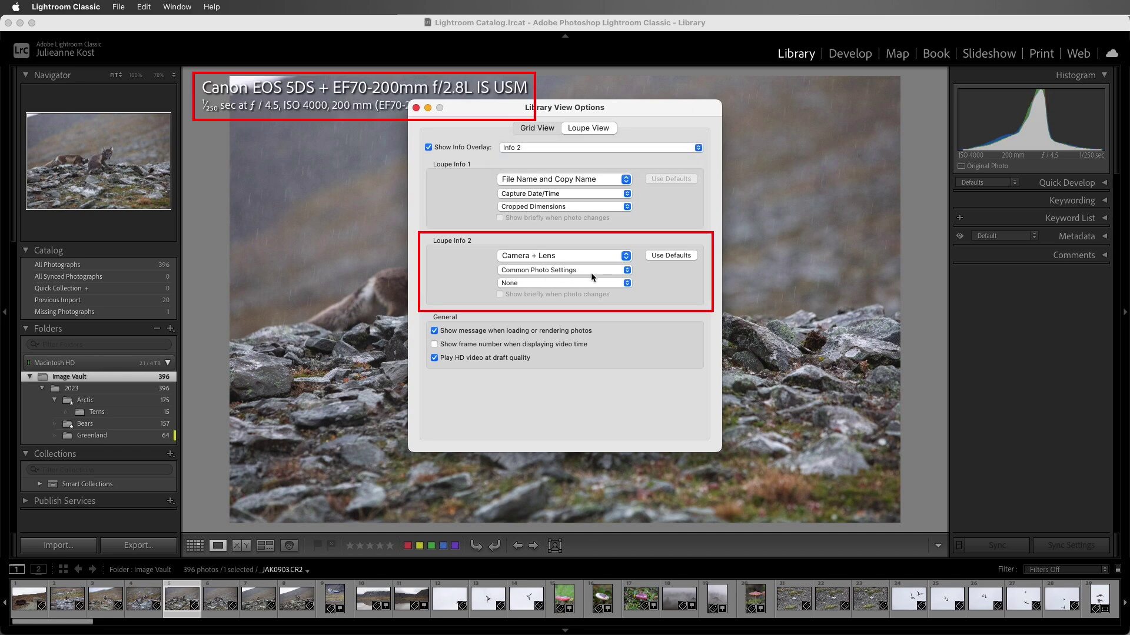
{"action": "left_click", "coordinate": [416, 108]}
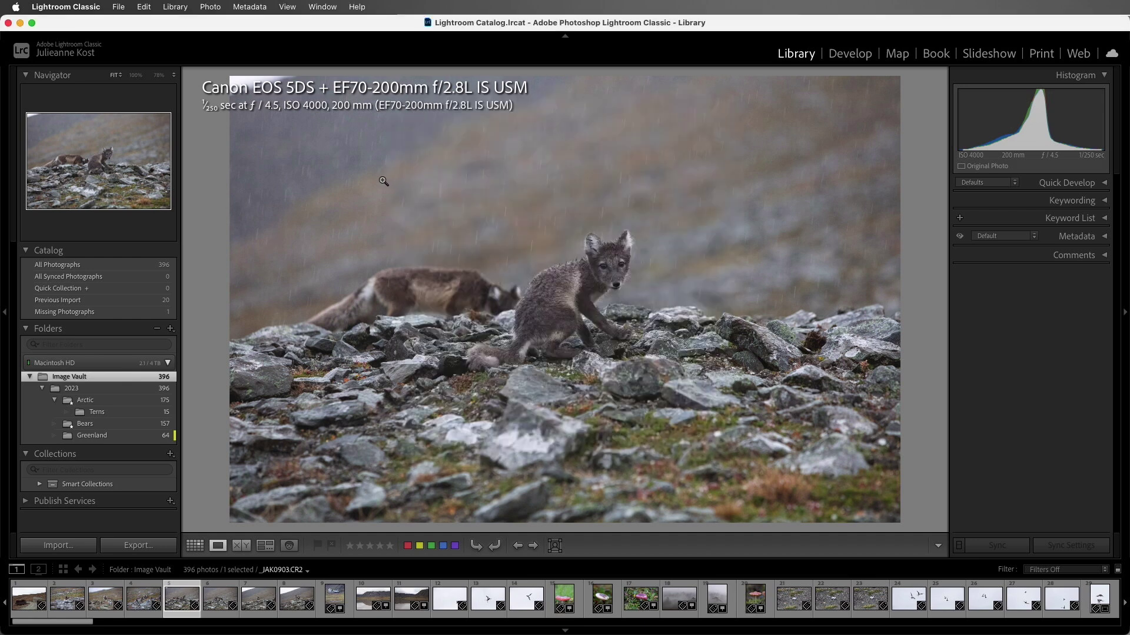
Cycle the Loupe info overlay through Info 1 until it is off, and return to Grid view
{"action": "key", "text": "i"}
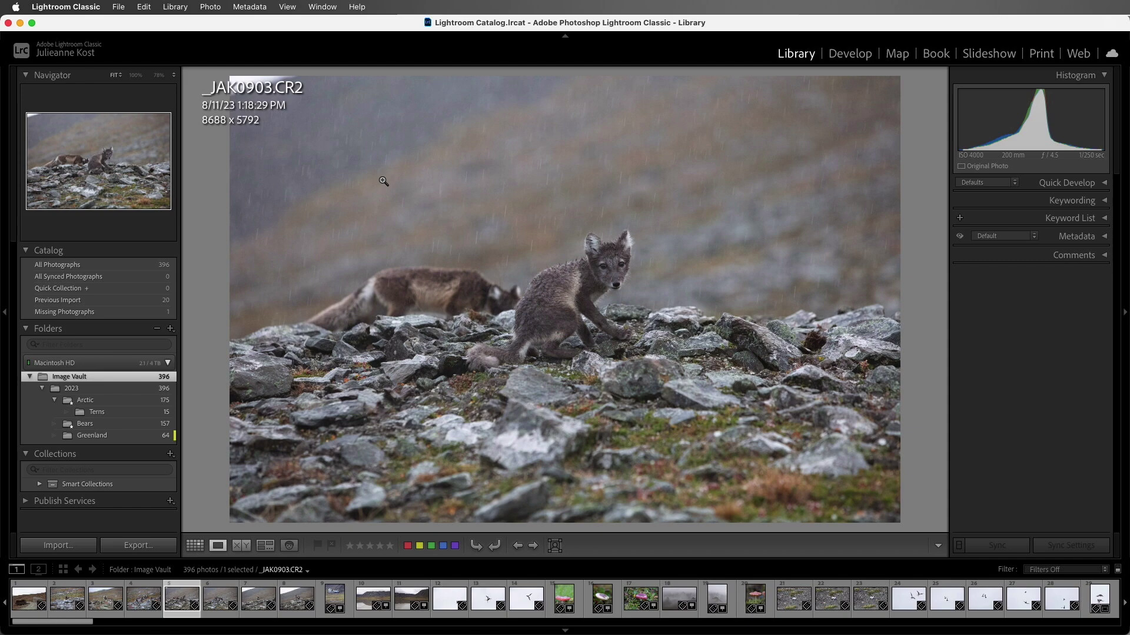
{"action": "key", "text": "i"}
{"action": "key", "text": "i"}
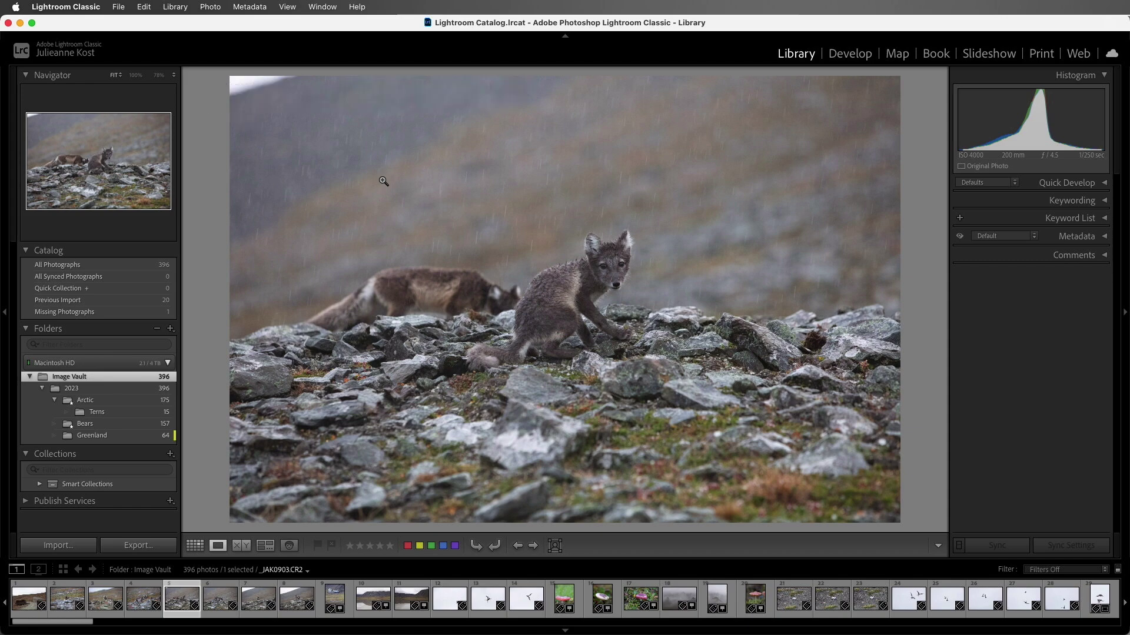
{"action": "key", "text": "g"}
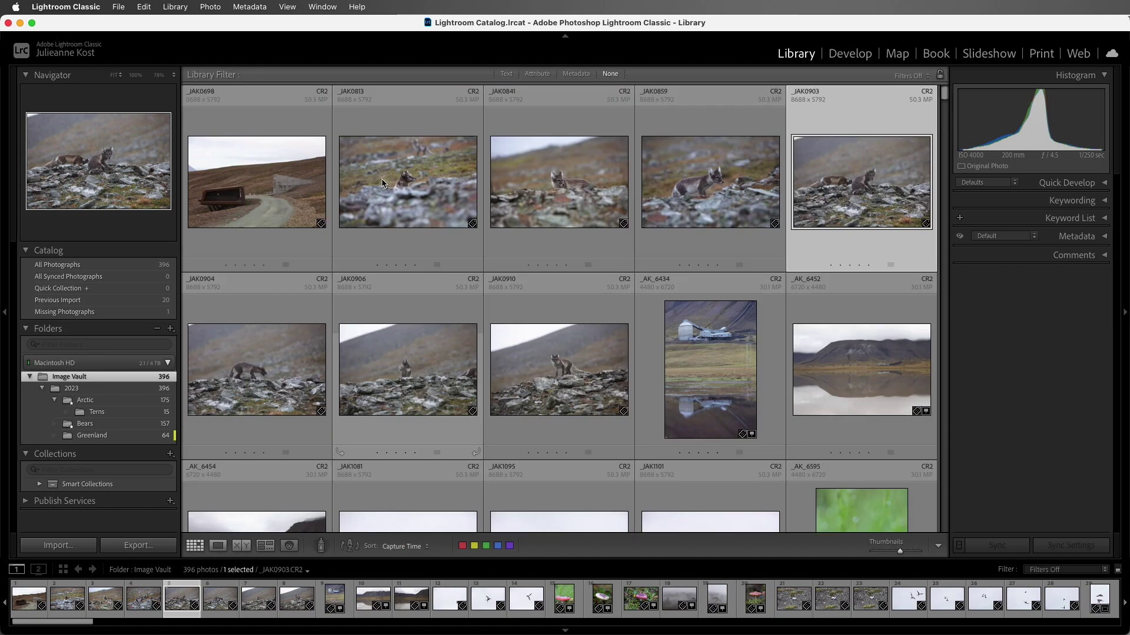